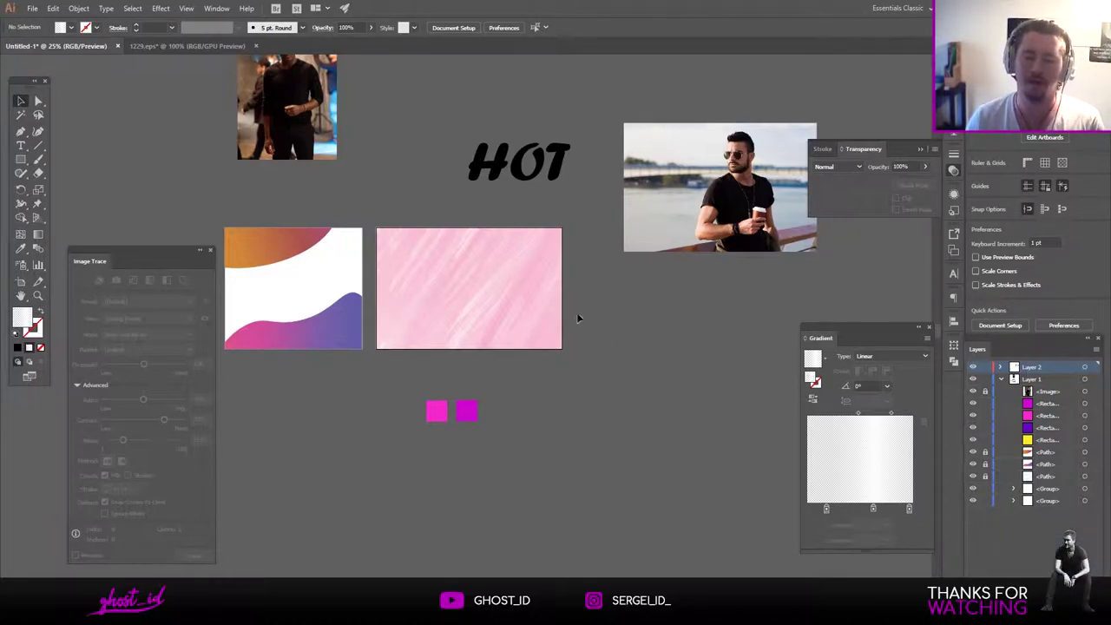
Move the HOT text under the dark portrait photo and place the riverside photo above the pink artboard.
{"action": "left_click_drag", "start_coordinate": [521, 173], "coordinate": [579, 175]}
{"action": "key", "text": "space"}
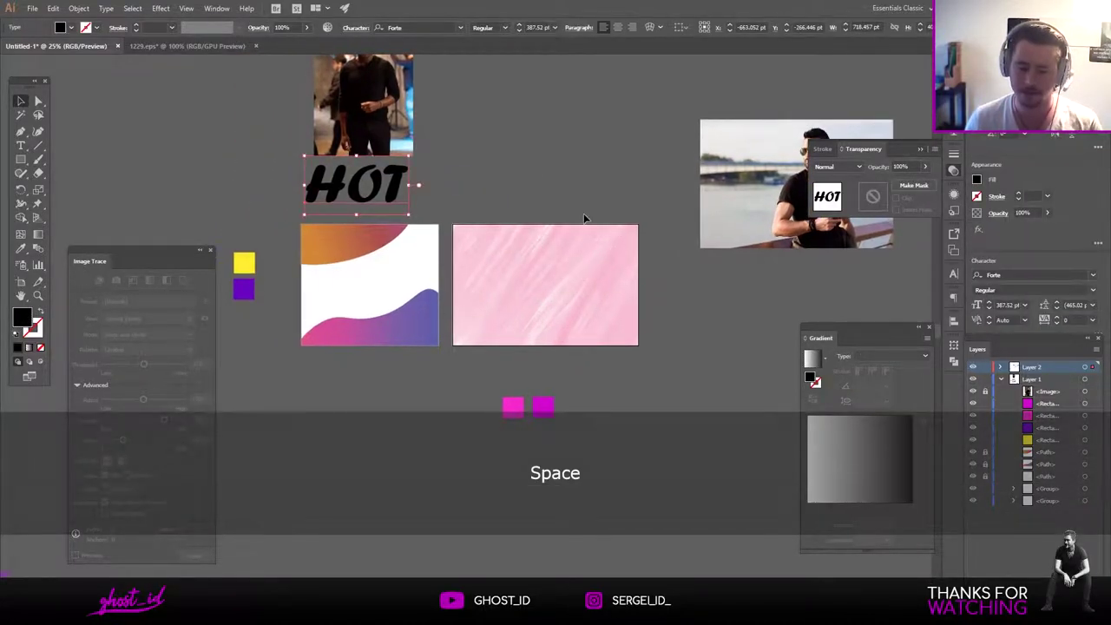
{"action": "left_click_drag", "start_coordinate": [746, 220], "coordinate": [540, 183]}
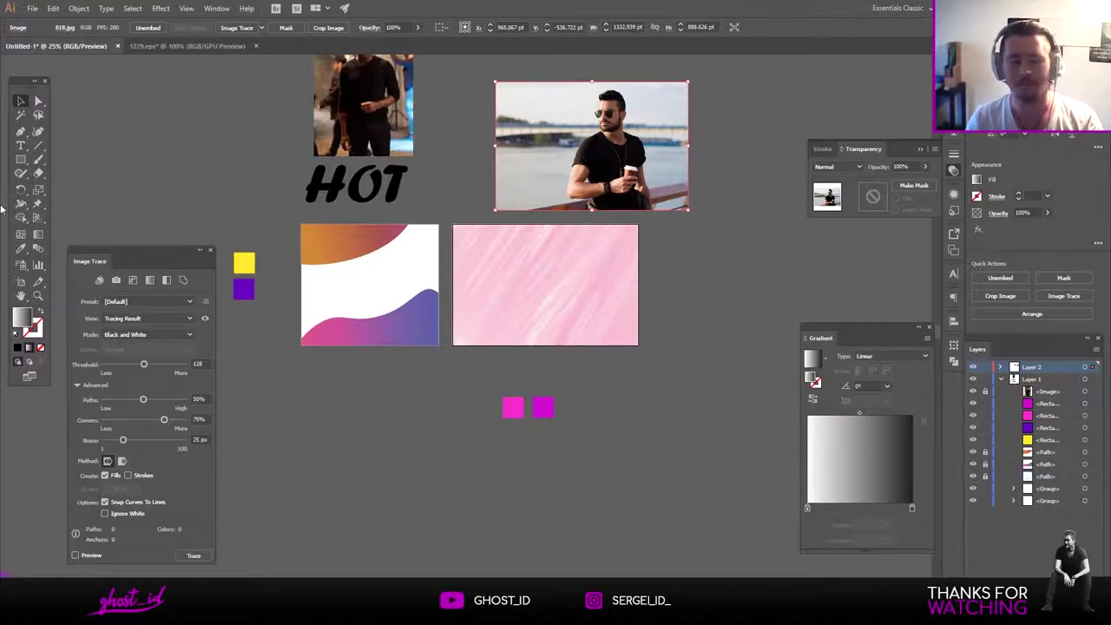
{"action": "scroll", "coordinate": [499, 241], "scroll_direction": "up", "scroll_amount": 3}
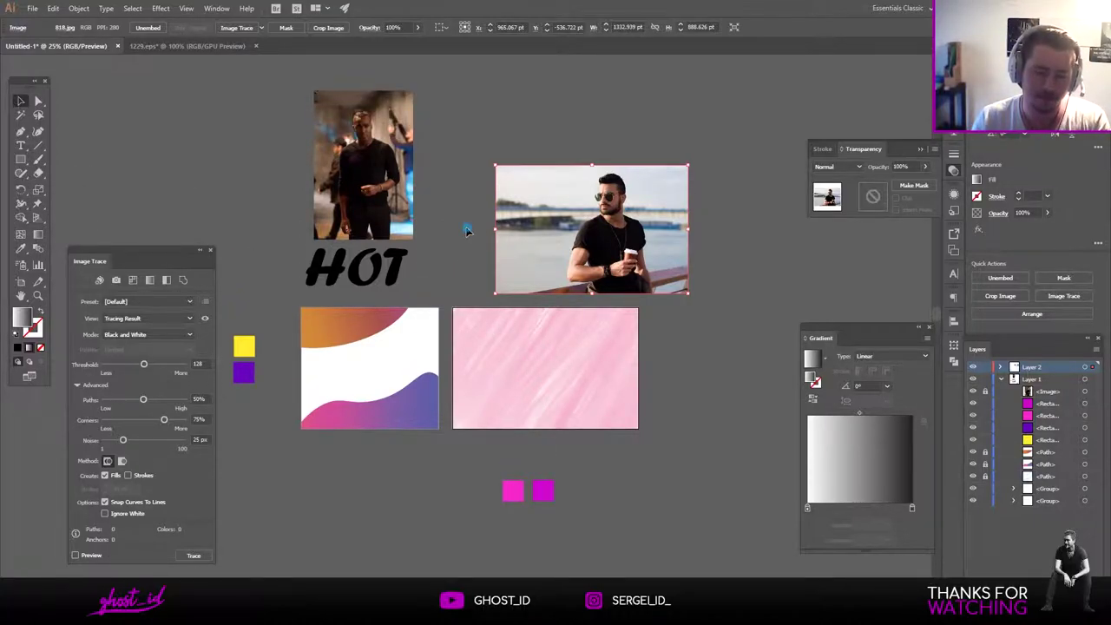
{"action": "left_click", "coordinate": [466, 230]}
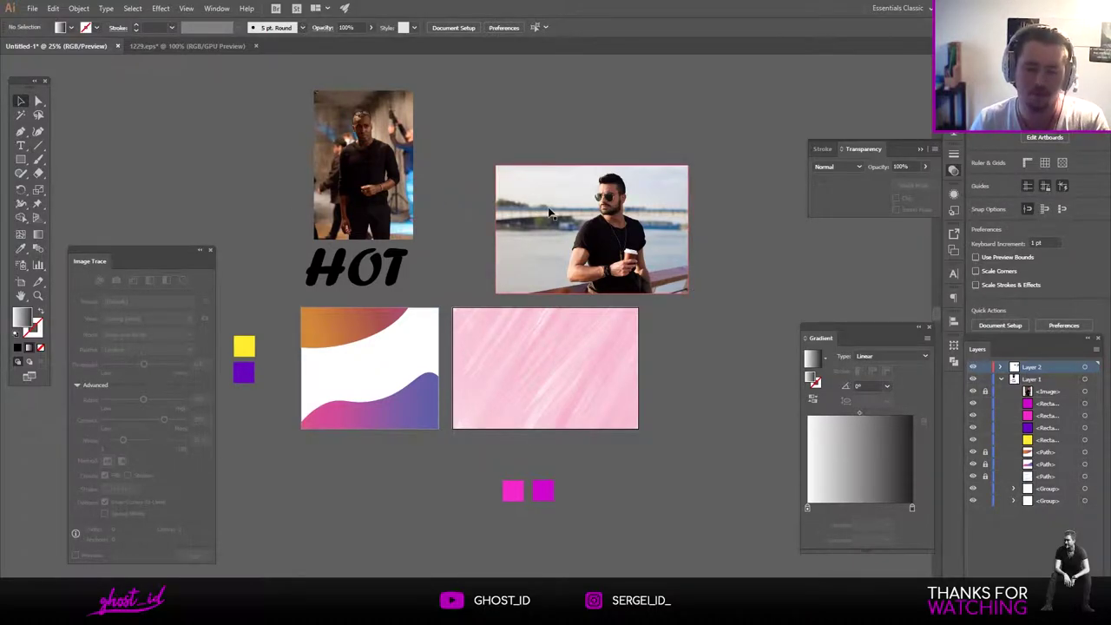
Draw a rectangle about 1448 by 952 pt that covers the riverside photo and fill it with white.
{"action": "left_click", "coordinate": [22, 161]}
{"action": "left_click_drag", "start_coordinate": [489, 161], "coordinate": [697, 299]}
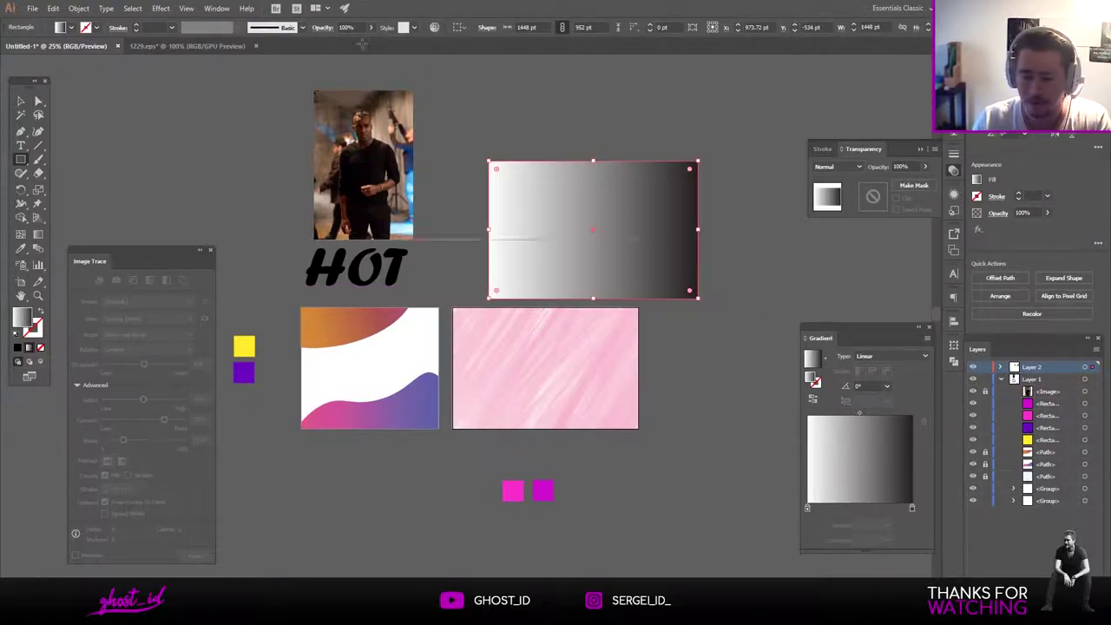
{"action": "left_click", "coordinate": [73, 28]}
{"action": "left_click", "coordinate": [24, 49]}
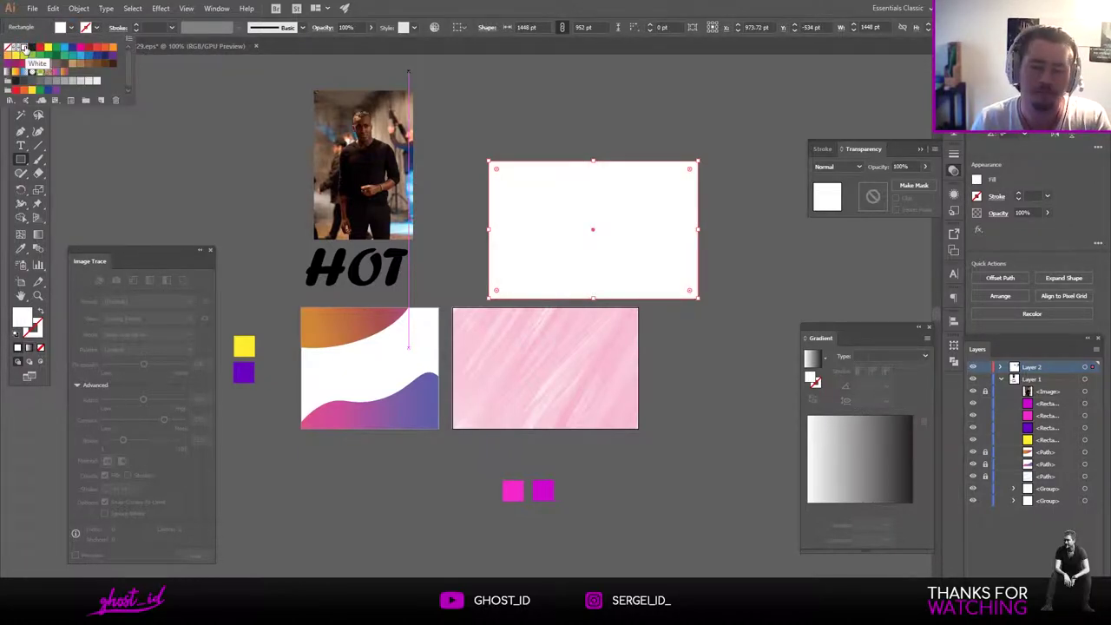
{"action": "key", "text": "Escape"}
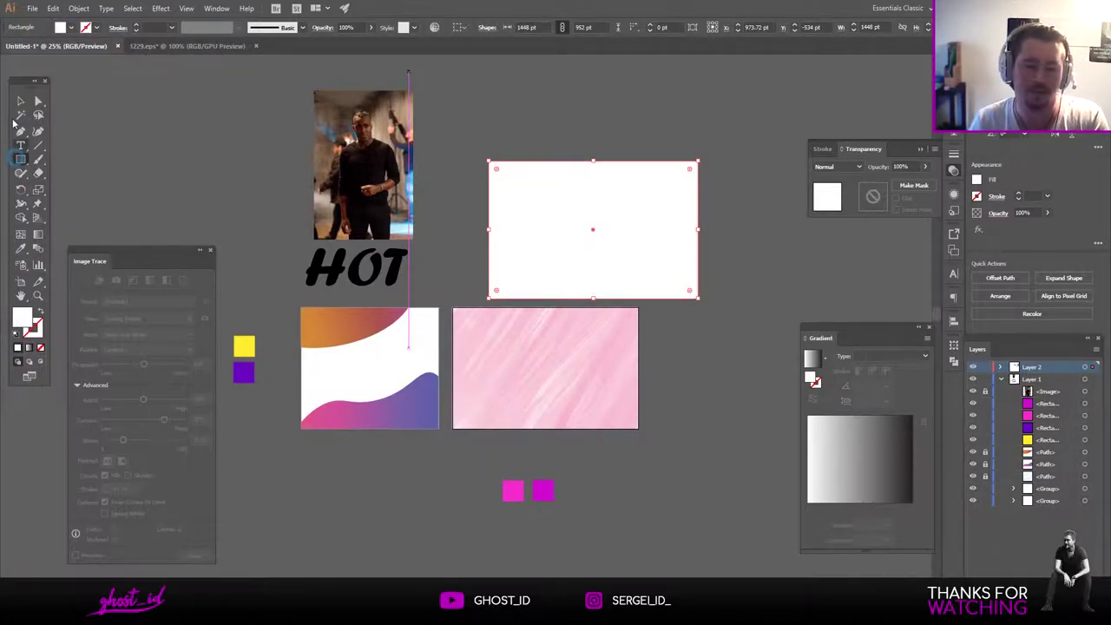
Select the white rectangle together with the riverside photo and make an opacity mask from them.
{"action": "key", "text": "v"}
{"action": "left_click_drag", "start_coordinate": [546, 132], "coordinate": [642, 224]}
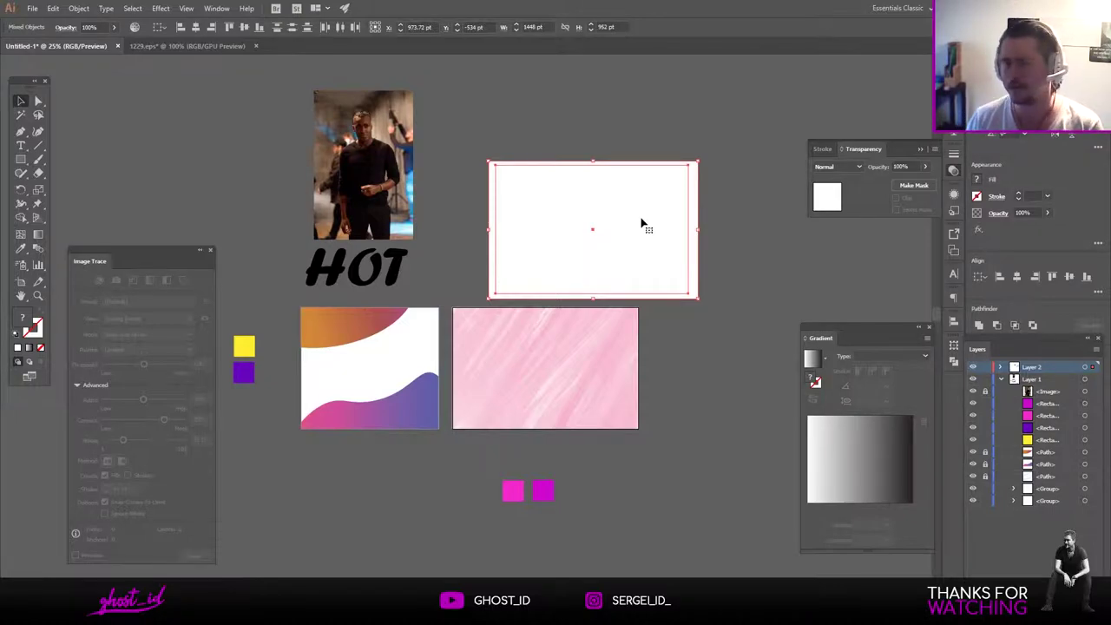
{"action": "left_click", "coordinate": [725, 132]}
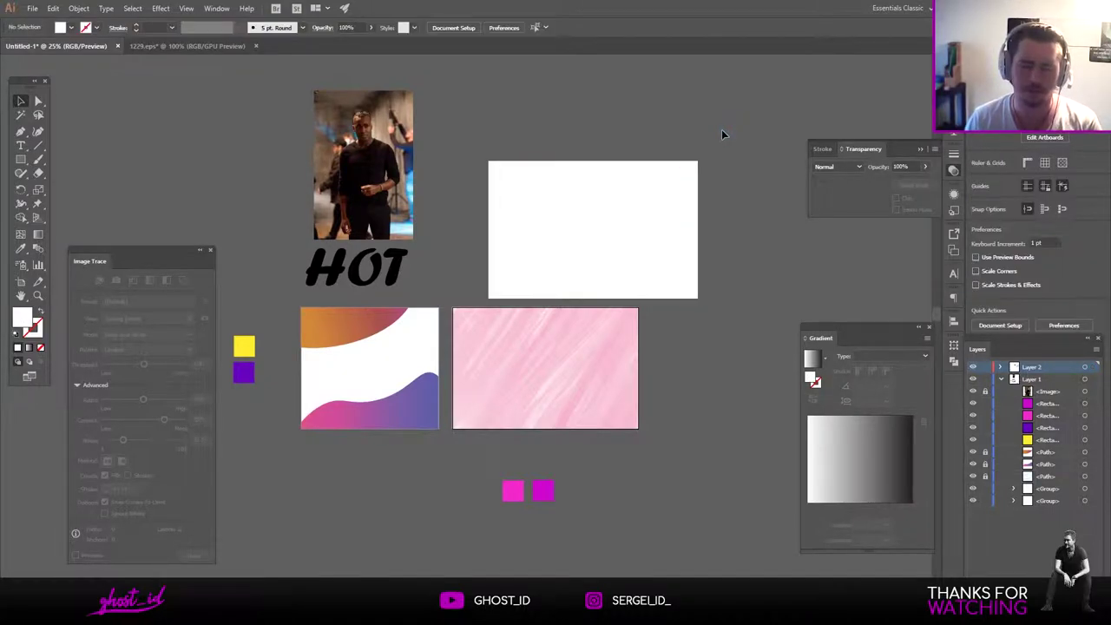
{"action": "left_click_drag", "start_coordinate": [735, 128], "coordinate": [469, 233]}
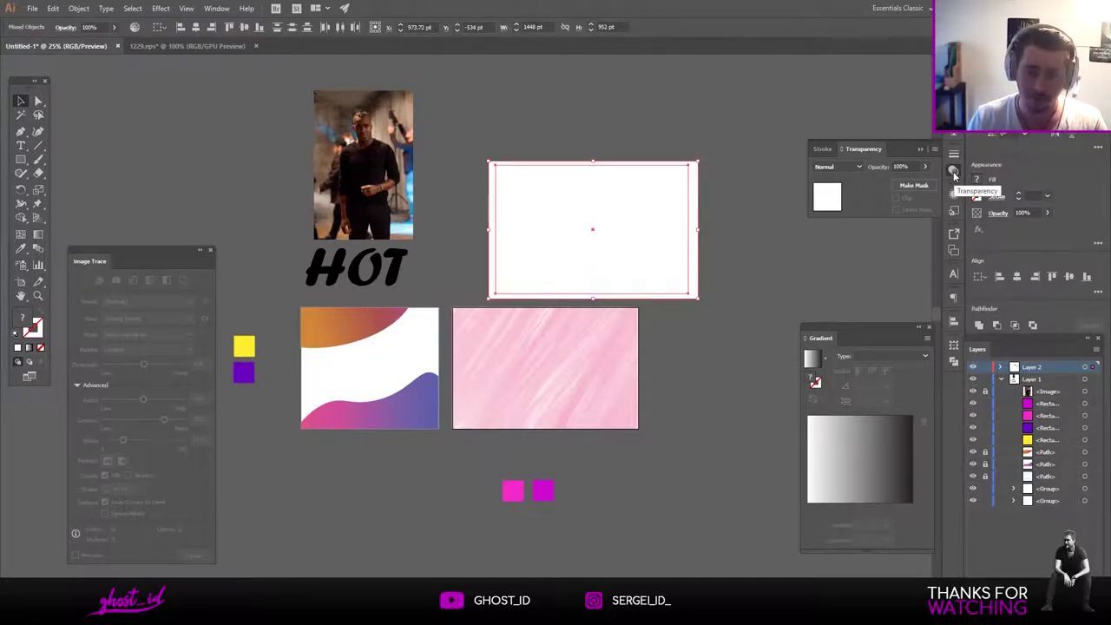
{"action": "left_click", "coordinate": [915, 187]}
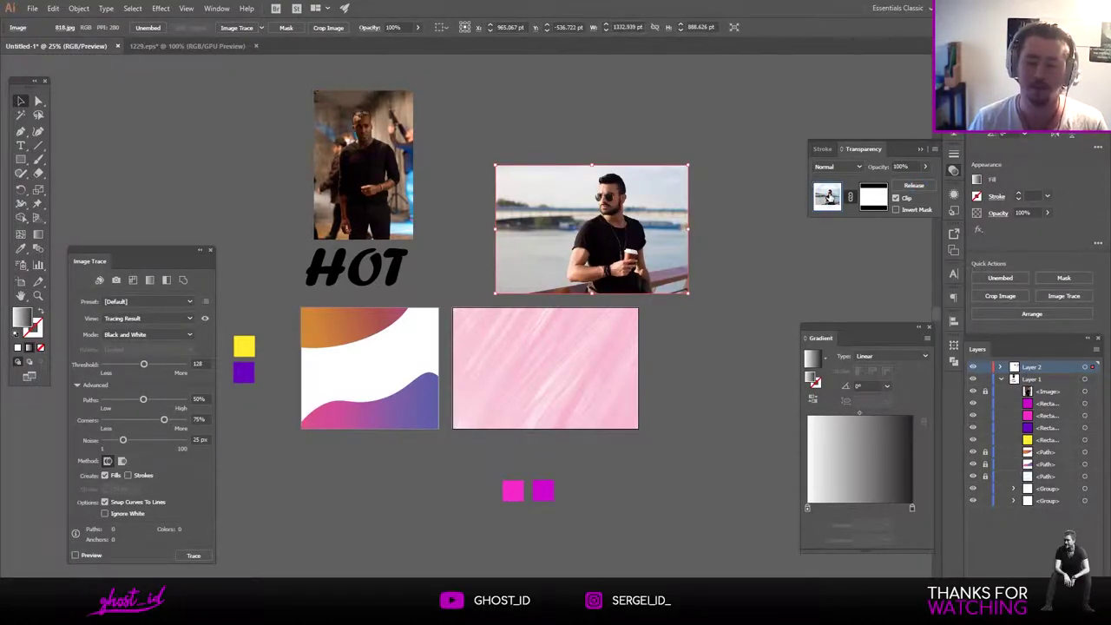
Edit the opacity mask and fill its rectangle with a linear white-to-black gradient.
{"action": "left_click", "coordinate": [872, 196]}
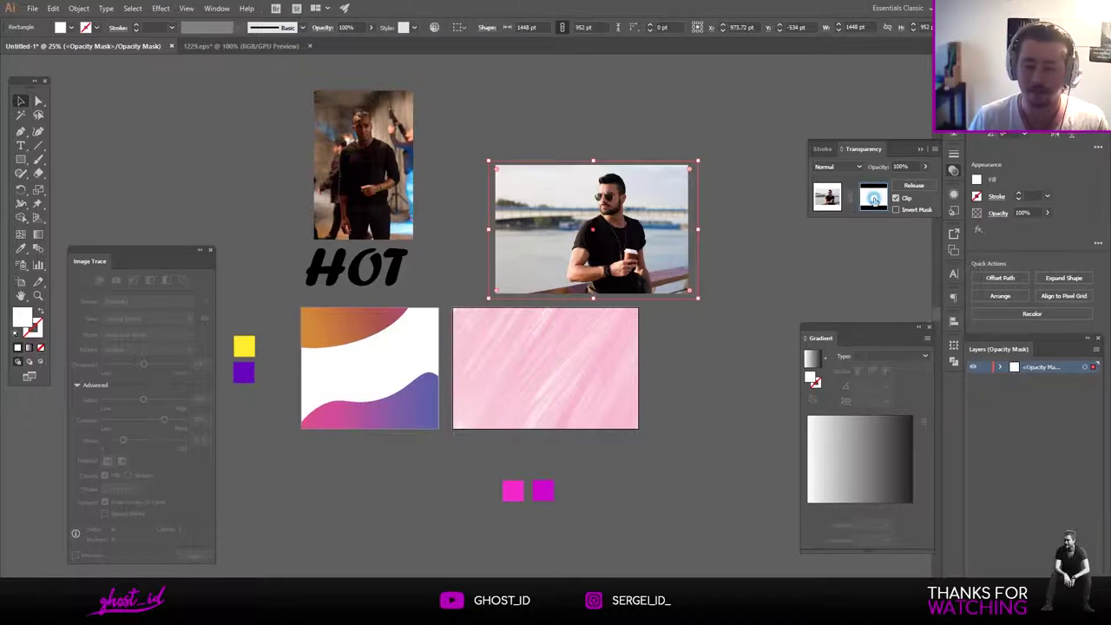
{"action": "left_click", "coordinate": [816, 359]}
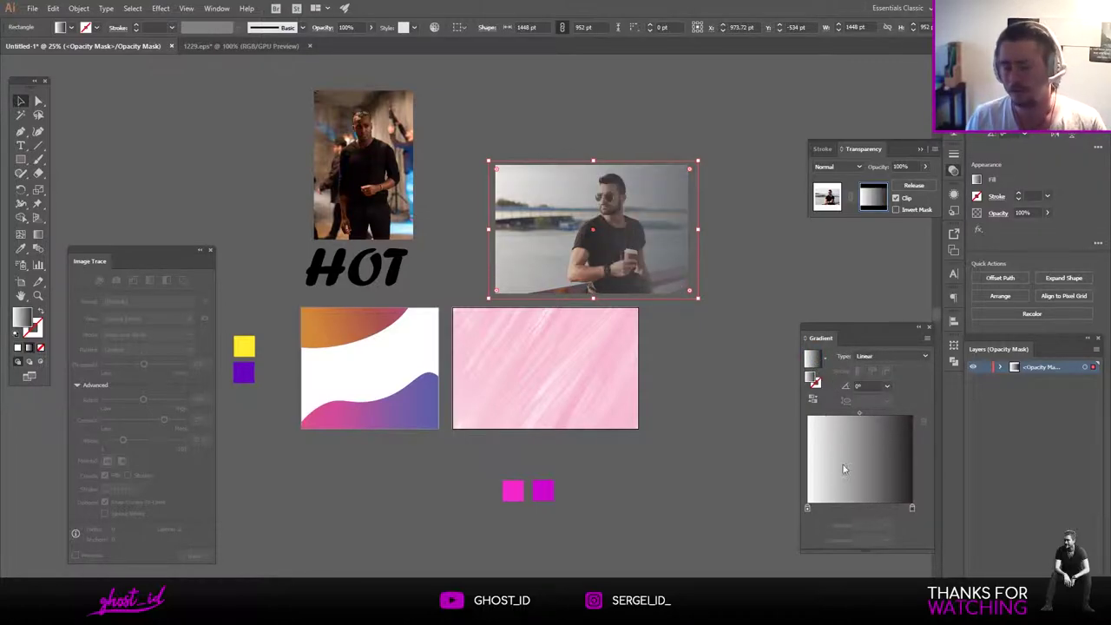
{"action": "left_click", "coordinate": [809, 509]}
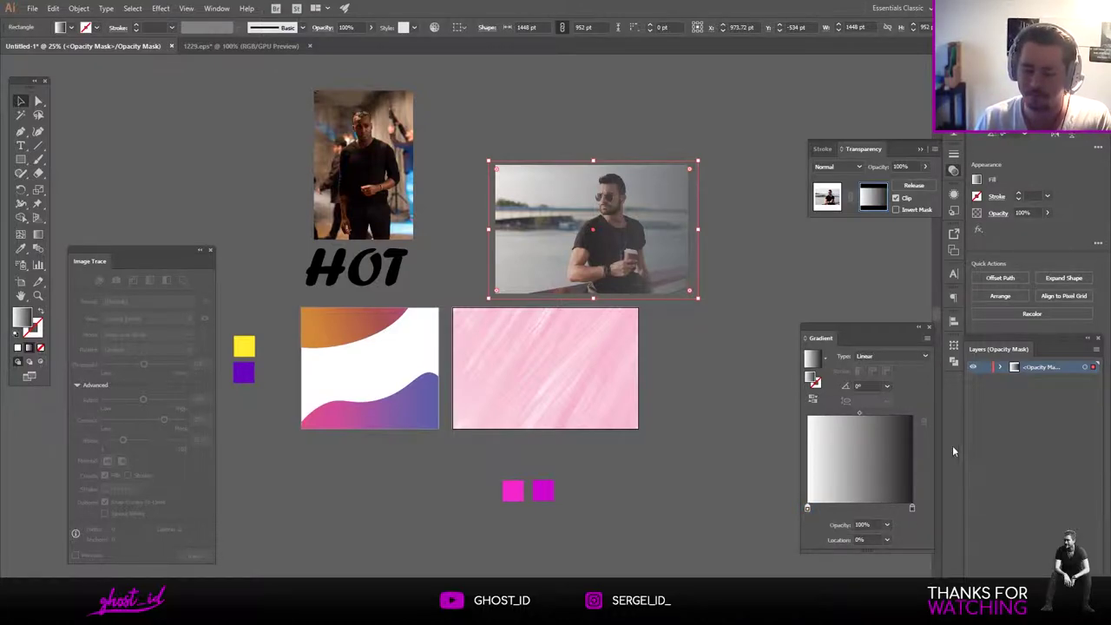
{"action": "left_click", "coordinate": [912, 509]}
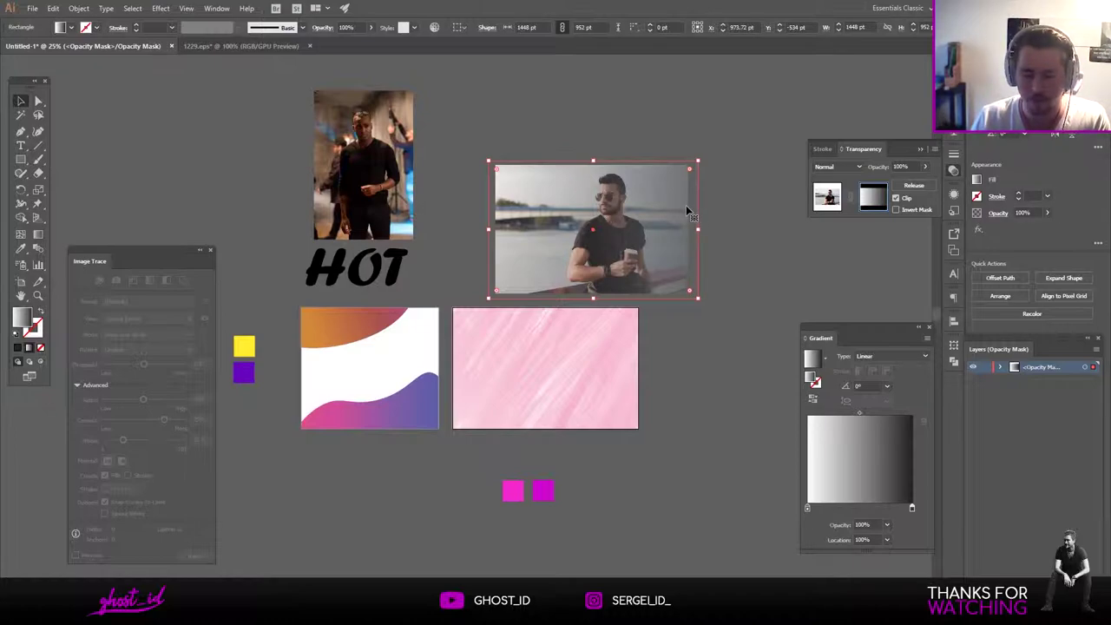
Change the mask gradient's black end stop to white with 0% opacity.
{"action": "double_click", "coordinate": [912, 508]}
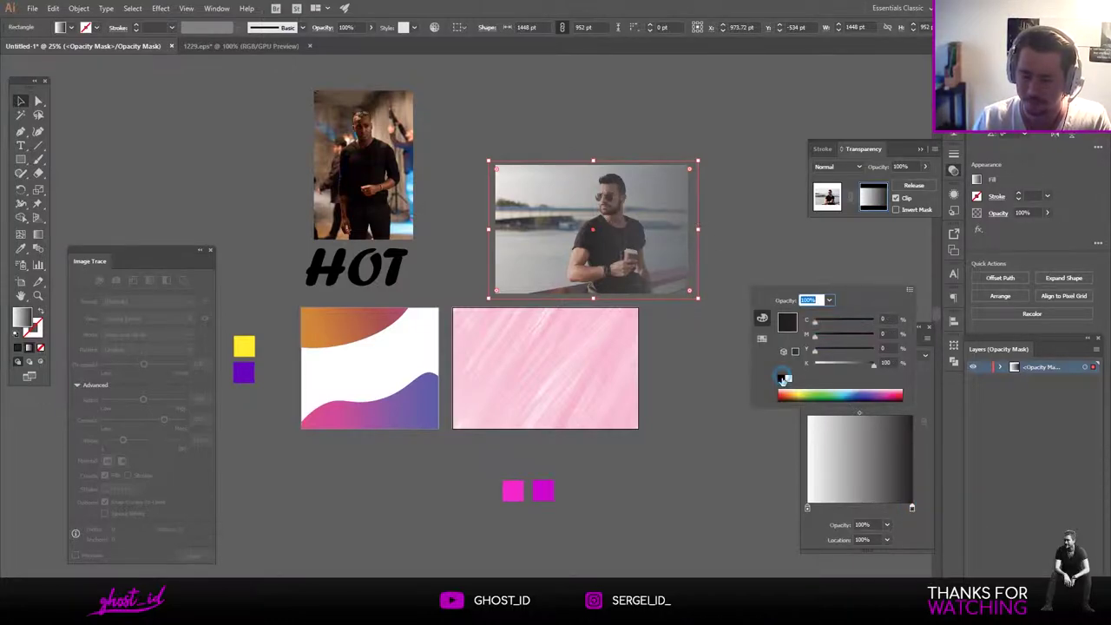
{"action": "left_click", "coordinate": [913, 520]}
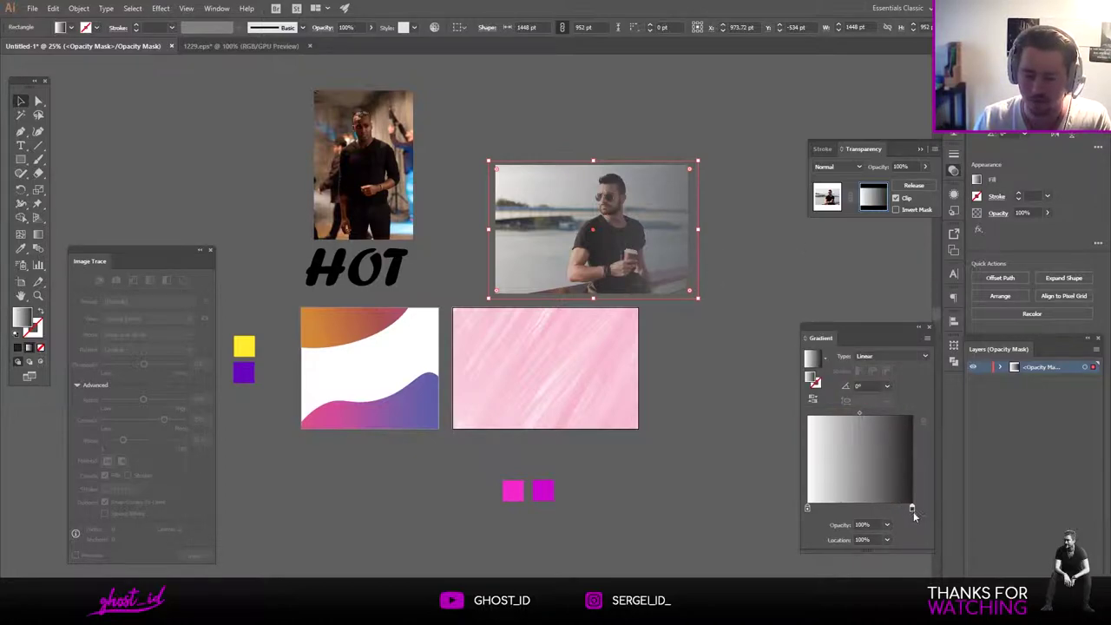
{"action": "double_click", "coordinate": [912, 508]}
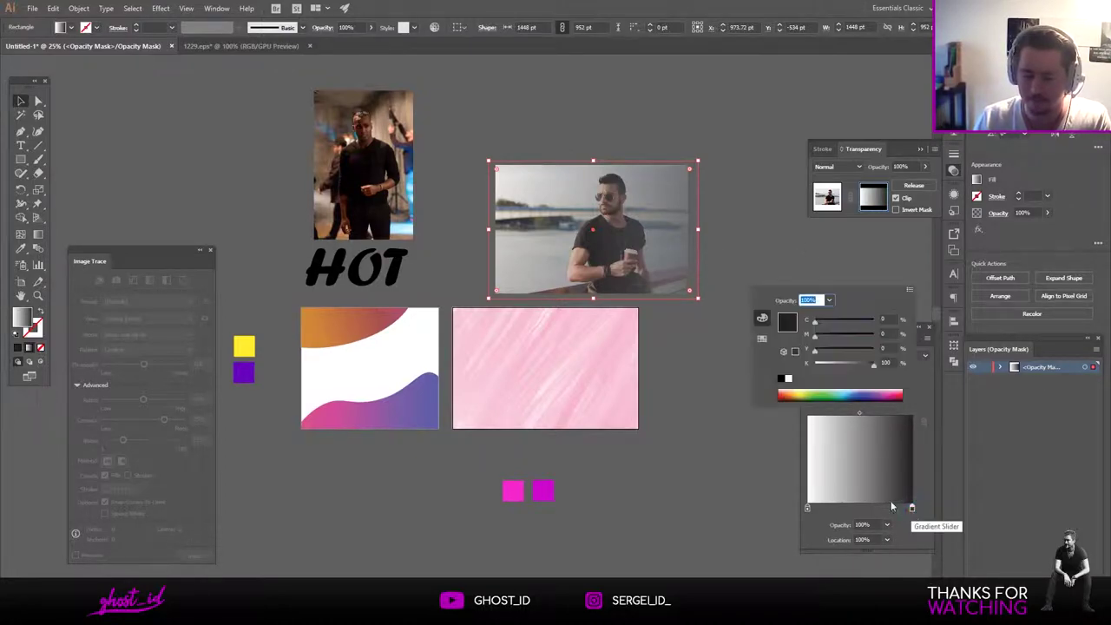
{"action": "left_click", "coordinate": [788, 380]}
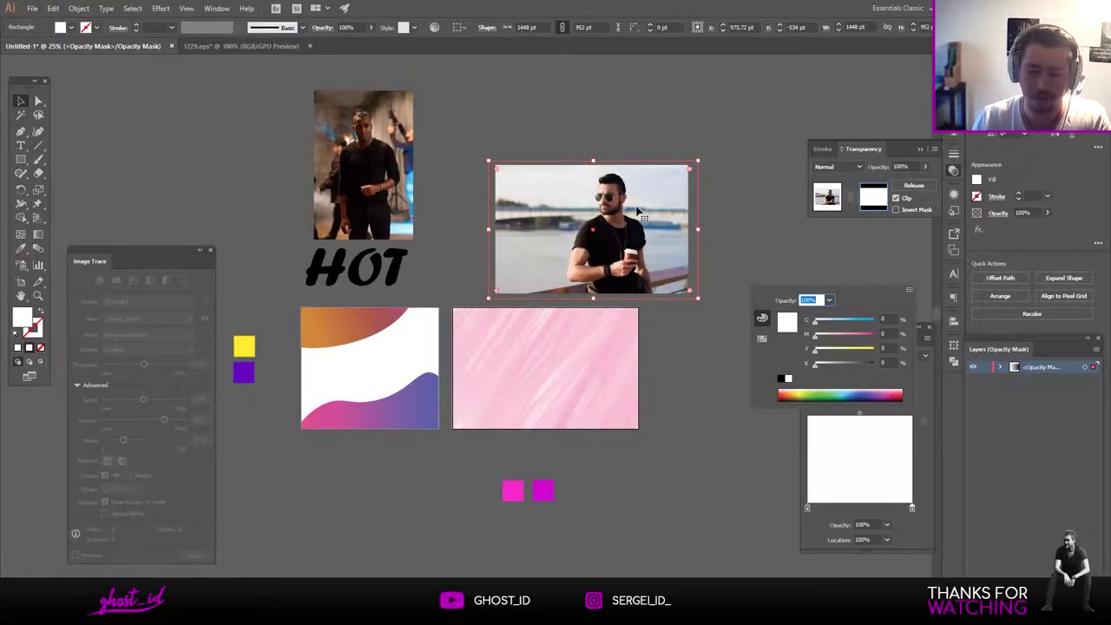
{"action": "left_click", "coordinate": [888, 524]}
{"action": "left_click", "coordinate": [882, 374]}
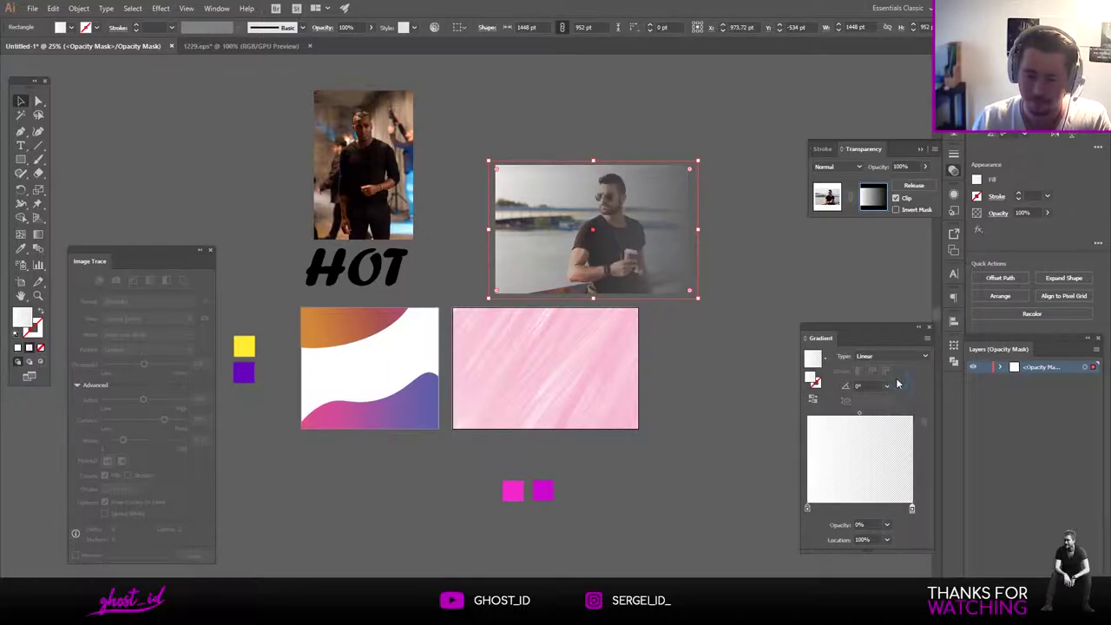
Reverse the mask gradient, set its opaque stop to about 93.5% location, and stop editing the mask.
{"action": "mouse_move", "coordinate": [911, 508]}
{"action": "left_mouse_down"}
{"action": "mouse_move", "coordinate": [890, 510]}
{"action": "mouse_move", "coordinate": [901, 508]}
{"action": "left_mouse_up"}
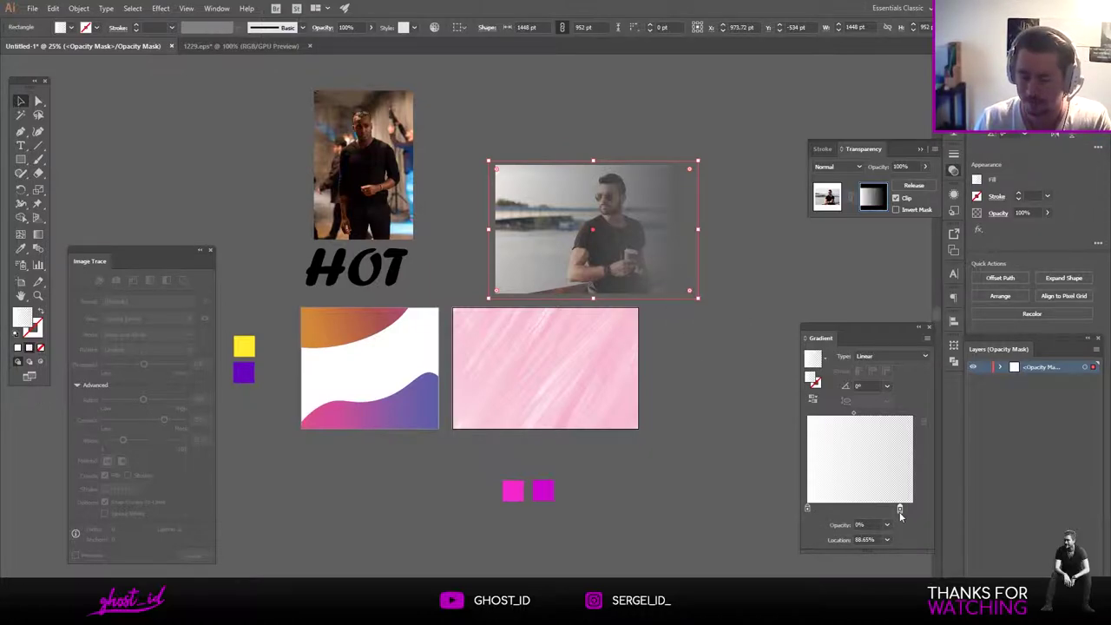
{"action": "mouse_move", "coordinate": [899, 509]}
{"action": "left_mouse_down"}
{"action": "mouse_move", "coordinate": [810, 513]}
{"action": "mouse_move", "coordinate": [906, 511]}
{"action": "left_mouse_up"}
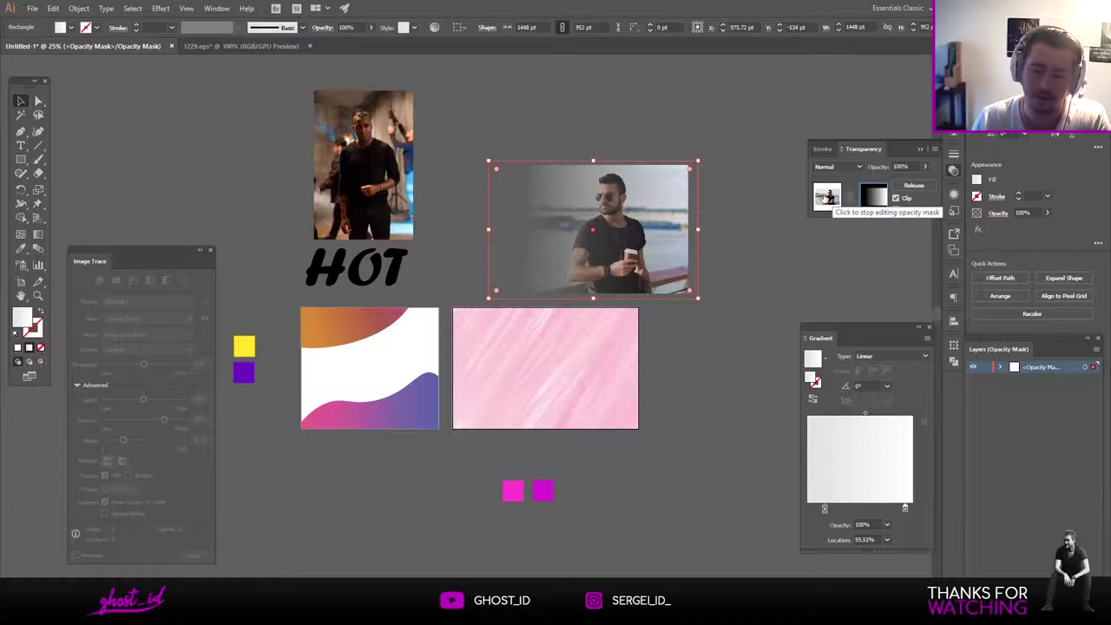
{"action": "left_click", "coordinate": [827, 196]}
Place the masked riverside photo over the pink brush-textured artboard.
{"action": "left_click_drag", "start_coordinate": [612, 199], "coordinate": [615, 266]}
{"action": "scroll", "coordinate": [556, 343], "scroll_direction": "up", "scroll_amount": 2}
{"action": "key", "text": "space"}
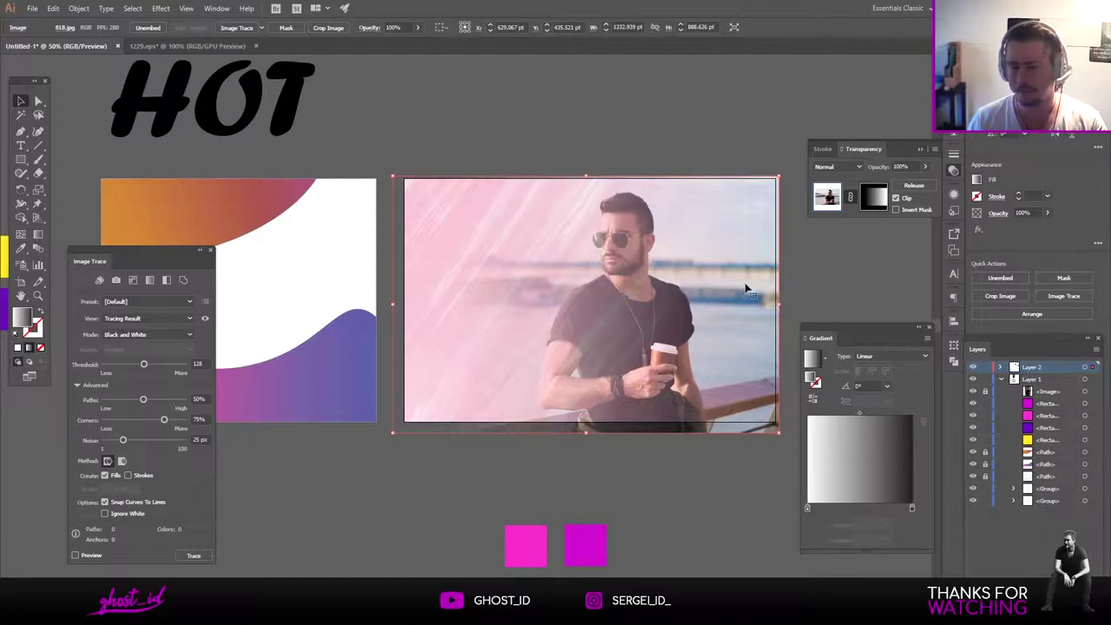
Reopen the opacity mask and shift the gradient stops for a shorter fade, with the transparent stop at 11.62%.
{"action": "left_click", "coordinate": [875, 198]}
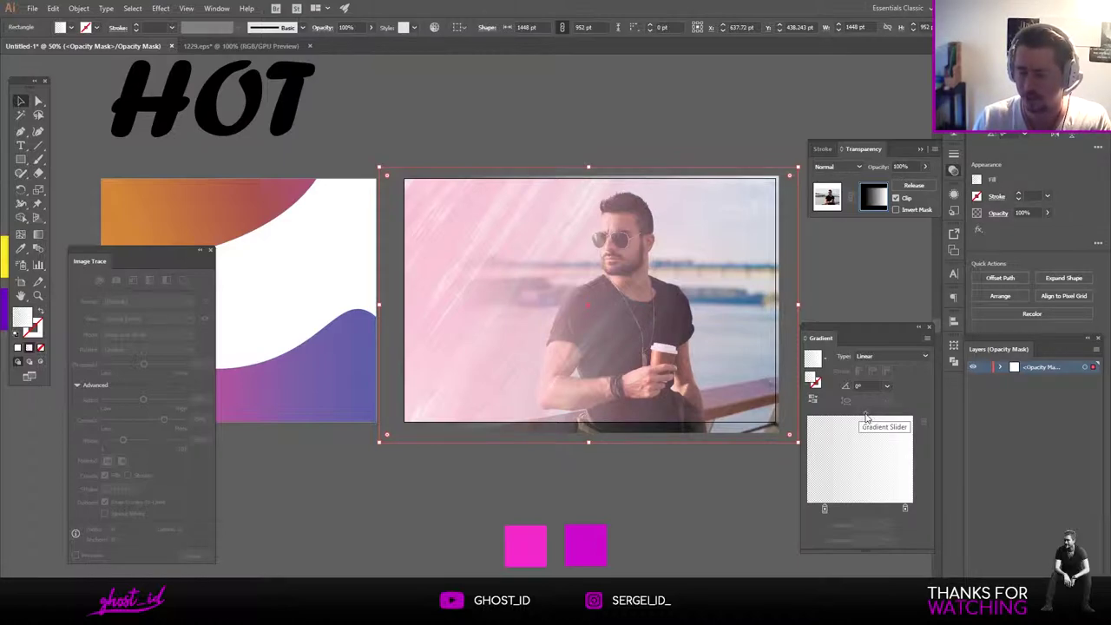
{"action": "left_click_drag", "start_coordinate": [865, 419], "coordinate": [852, 418]}
{"action": "left_click_drag", "start_coordinate": [825, 509], "coordinate": [813, 509]}
{"action": "left_click_drag", "start_coordinate": [905, 509], "coordinate": [887, 508]}
{"action": "left_click_drag", "start_coordinate": [813, 511], "coordinate": [845, 419]}
{"action": "mouse_move", "coordinate": [839, 508]}
{"action": "left_mouse_down"}
{"action": "mouse_move", "coordinate": [878, 510]}
{"action": "mouse_move", "coordinate": [818, 509]}
{"action": "left_mouse_up"}
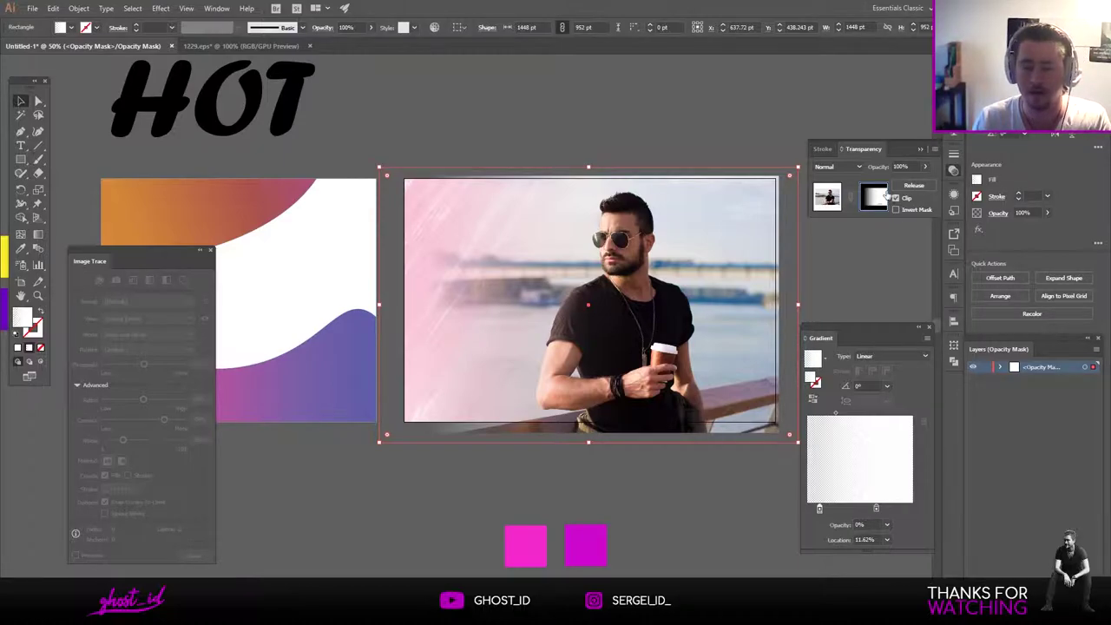
Shift the mask rectangle across the photo and back so the fade covers the photo's left side, and leave mask editing.
{"action": "left_click_drag", "start_coordinate": [657, 279], "coordinate": [493, 212]}
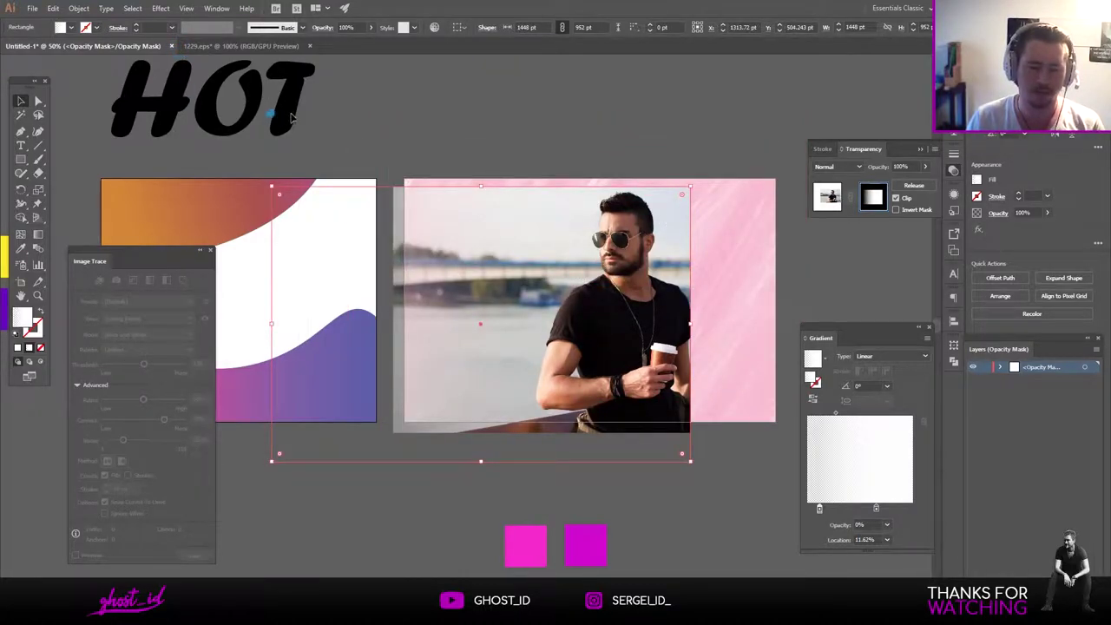
{"action": "left_click", "coordinate": [261, 147]}
{"action": "left_click", "coordinate": [620, 261]}
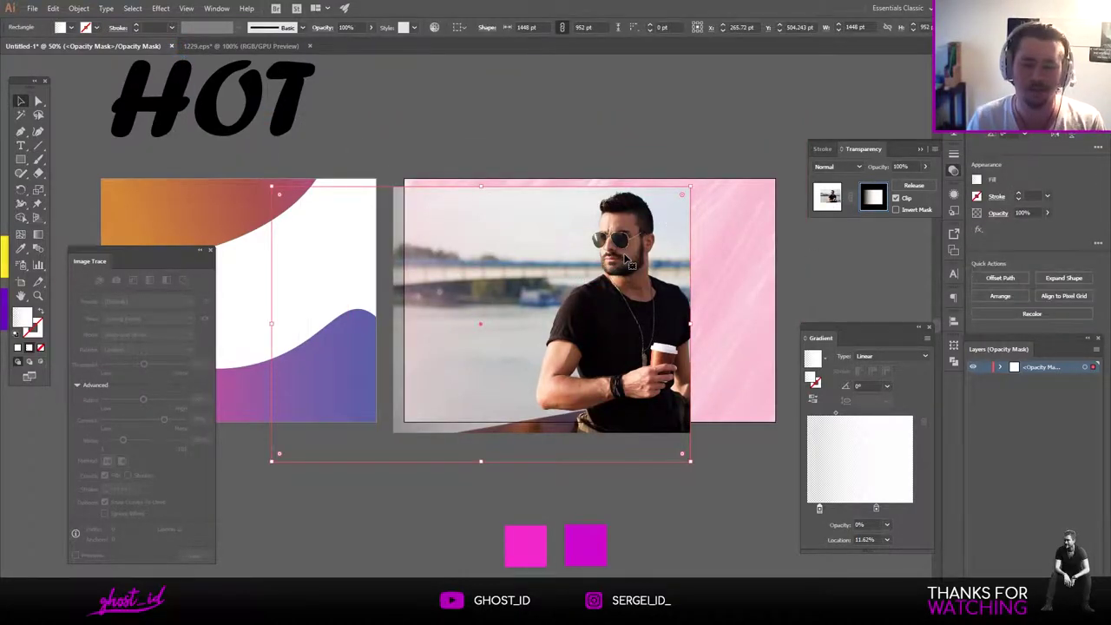
{"action": "left_click_drag", "start_coordinate": [607, 271], "coordinate": [704, 255]}
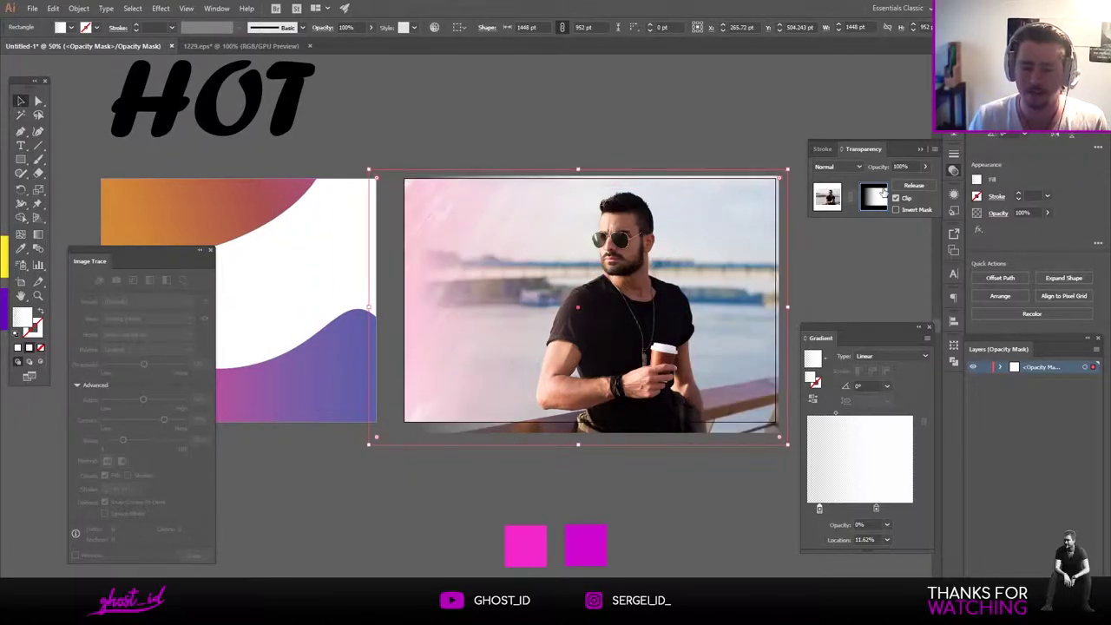
{"action": "left_click", "coordinate": [832, 199]}
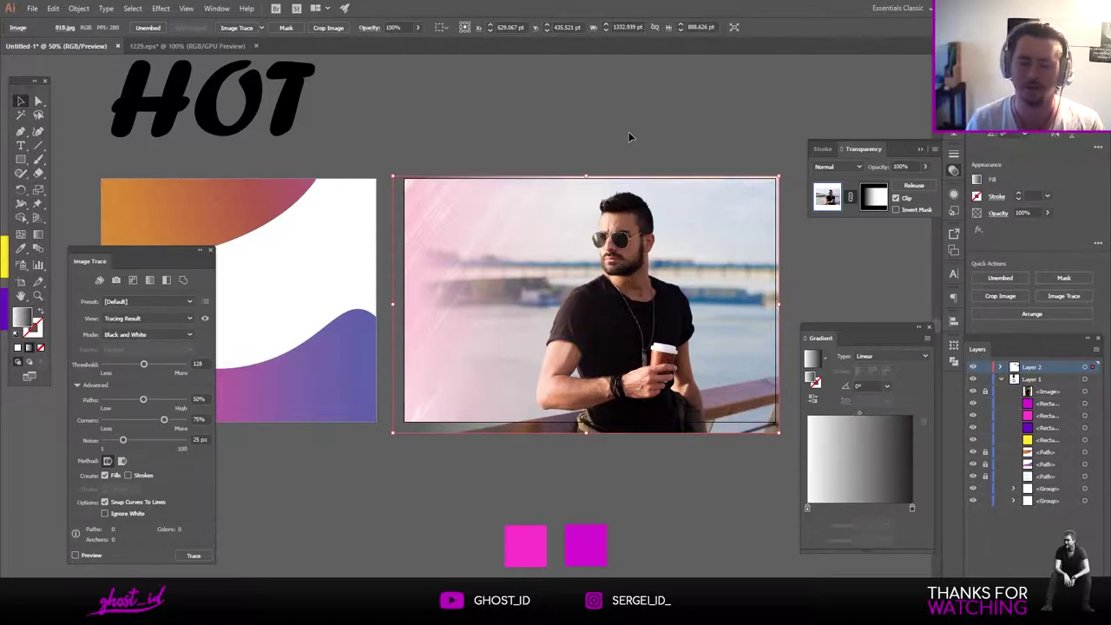
Move the HOT text to just above the masked riverside photo.
{"action": "scroll", "coordinate": [628, 132], "scroll_direction": "down", "scroll_amount": 1}
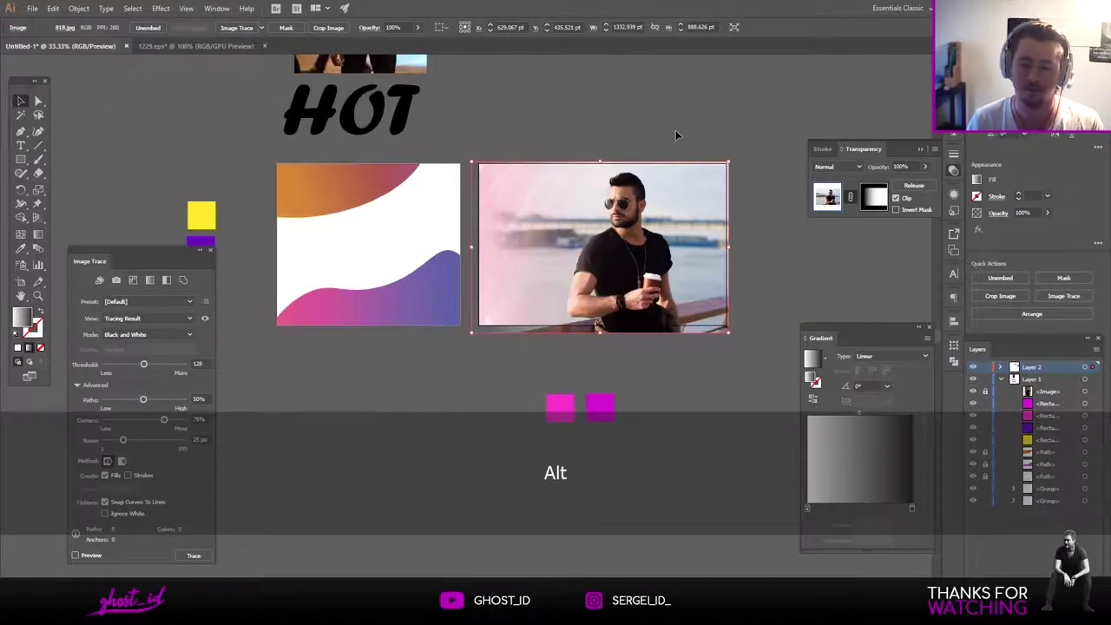
{"action": "left_click", "coordinate": [448, 378]}
{"action": "left_click", "coordinate": [347, 120]}
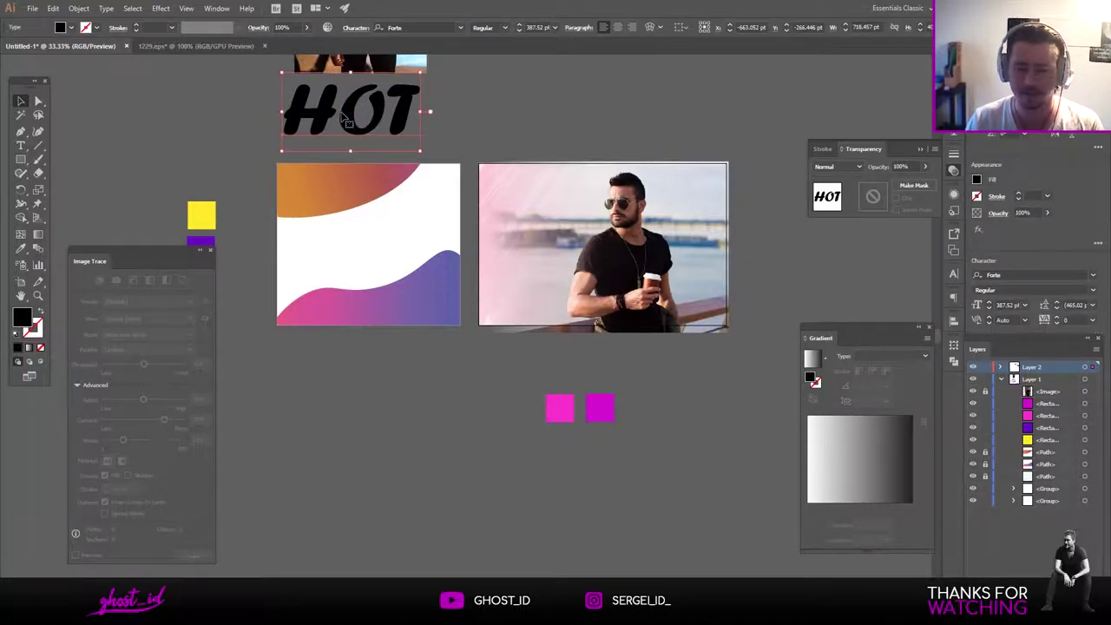
{"action": "left_click_drag", "start_coordinate": [347, 120], "coordinate": [554, 139]}
{"action": "key", "text": "space"}
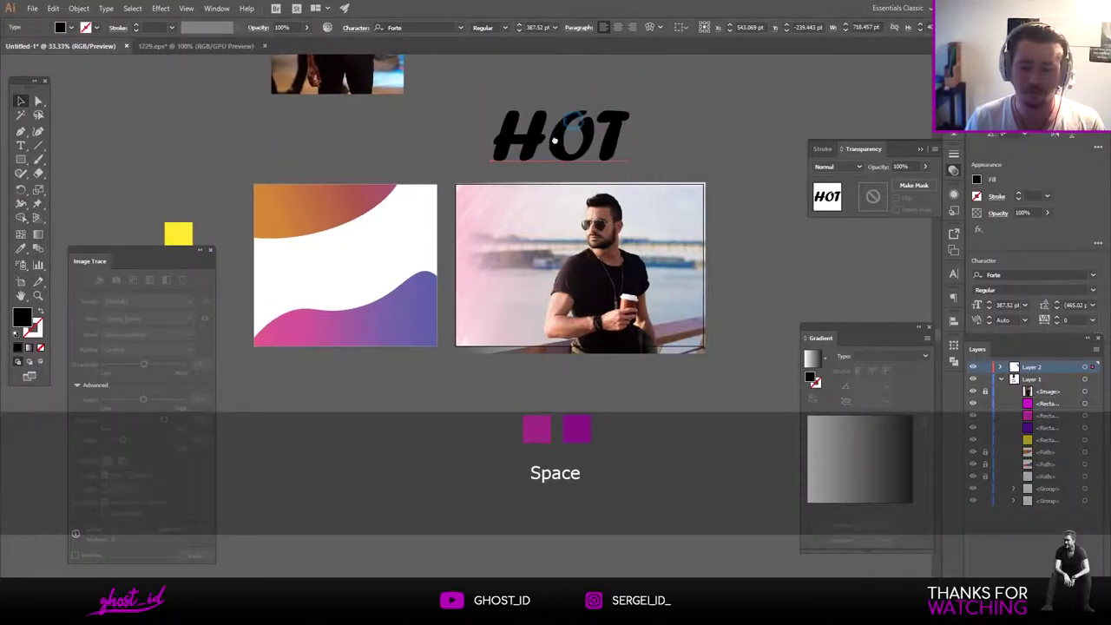
Fill the HOT text with the magenta-pink swatch.
{"action": "left_click", "coordinate": [70, 27]}
{"action": "left_click", "coordinate": [108, 48]}
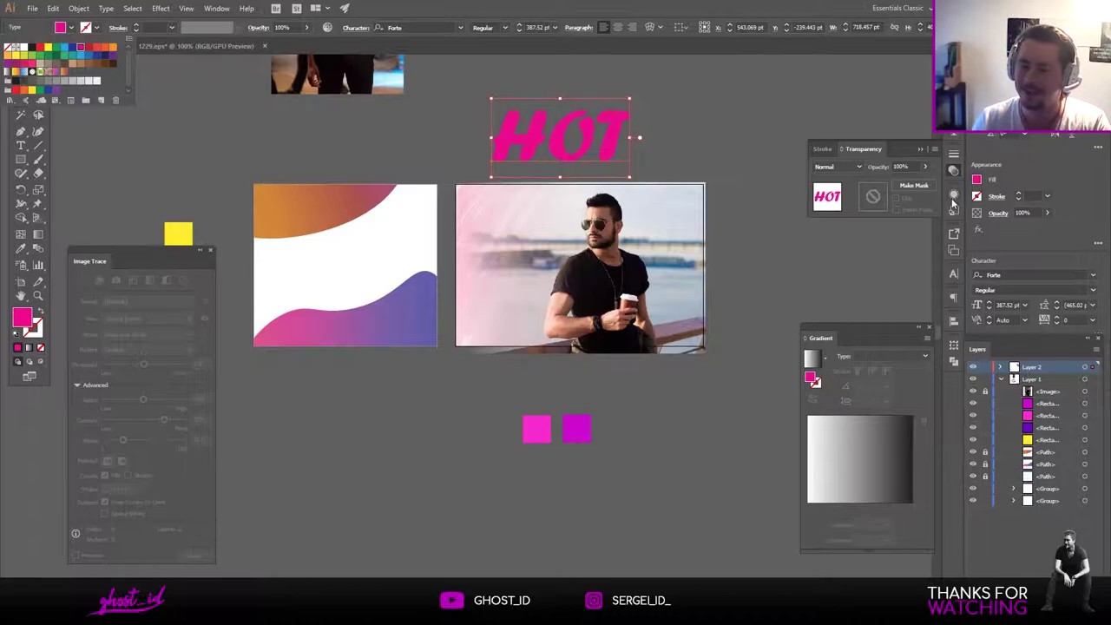
{"action": "key", "text": "Escape"}
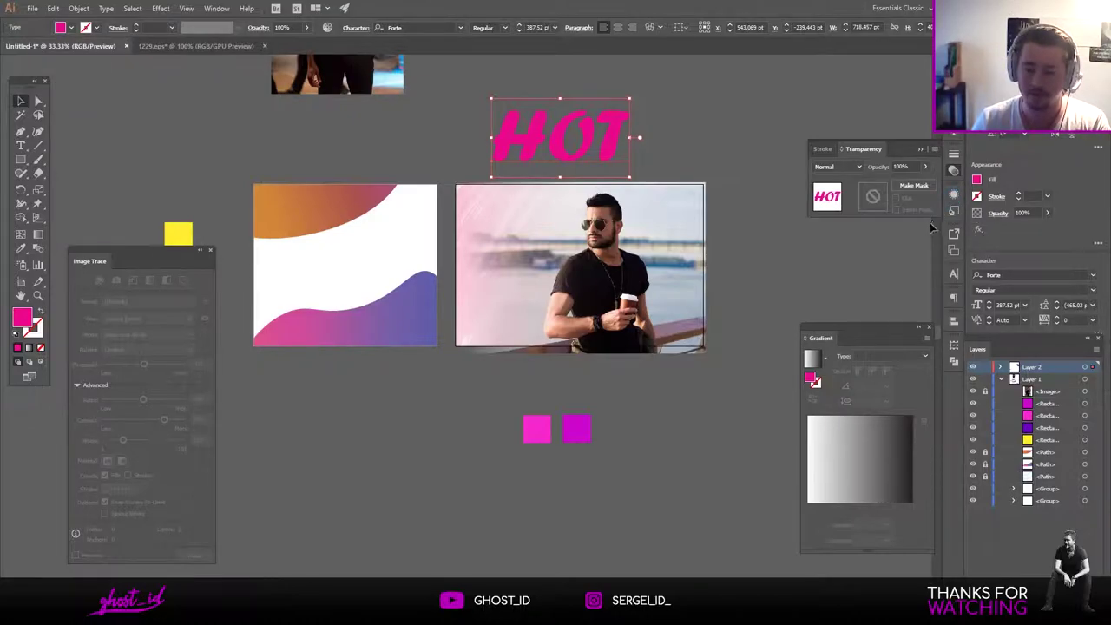
Add a new fill to the HOT text's appearance and apply the Orange, Yellow gradient preset to it.
{"action": "left_click", "coordinate": [952, 197]}
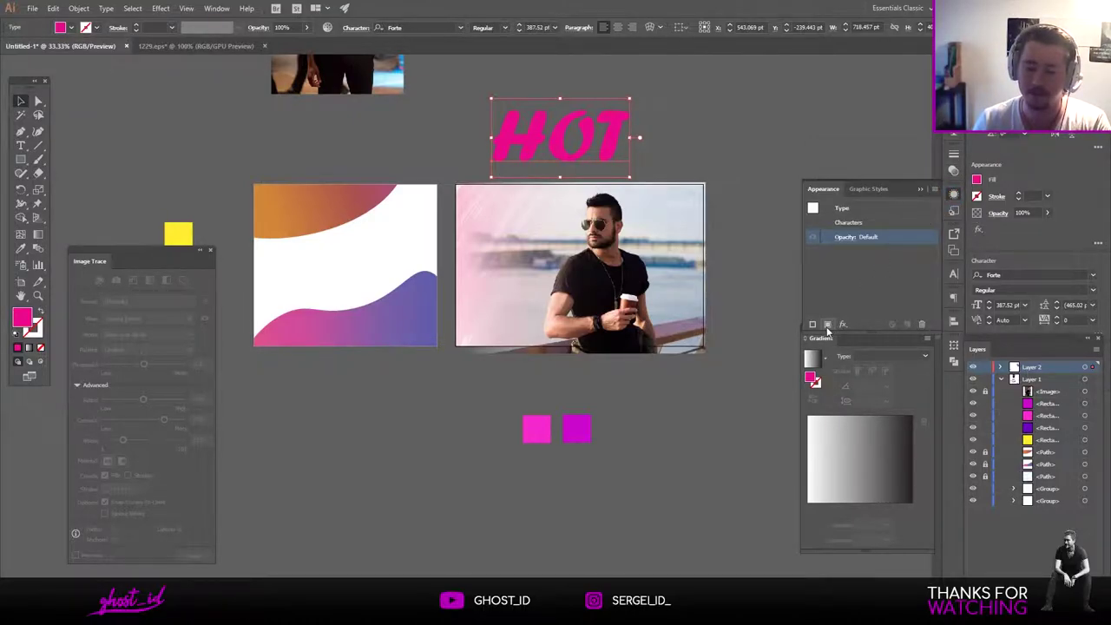
{"action": "left_click", "coordinate": [828, 326]}
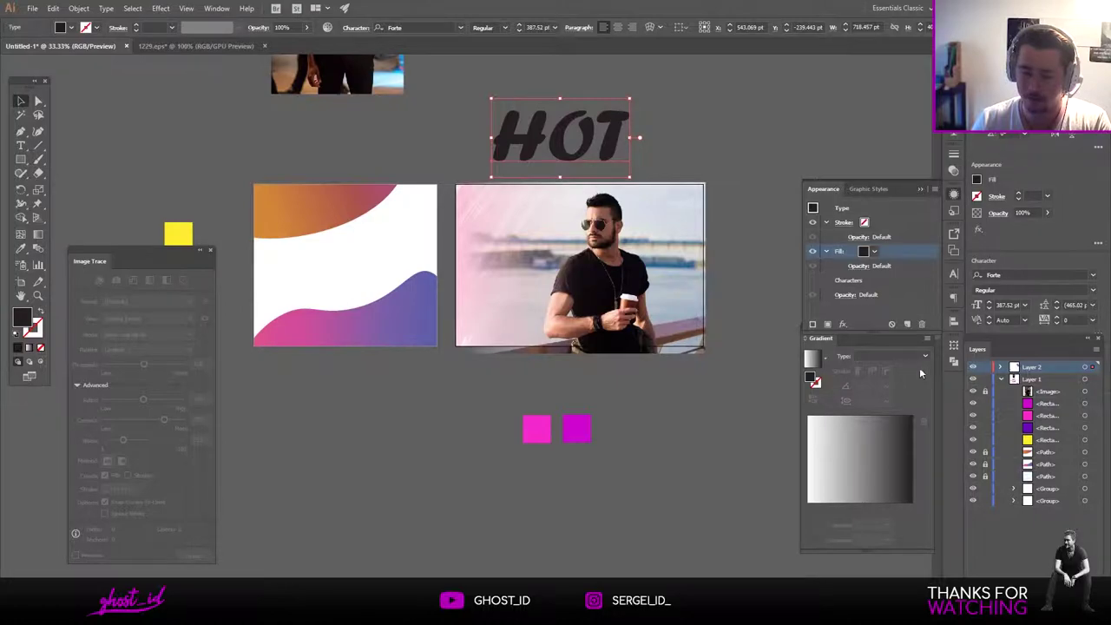
{"action": "left_click", "coordinate": [826, 359]}
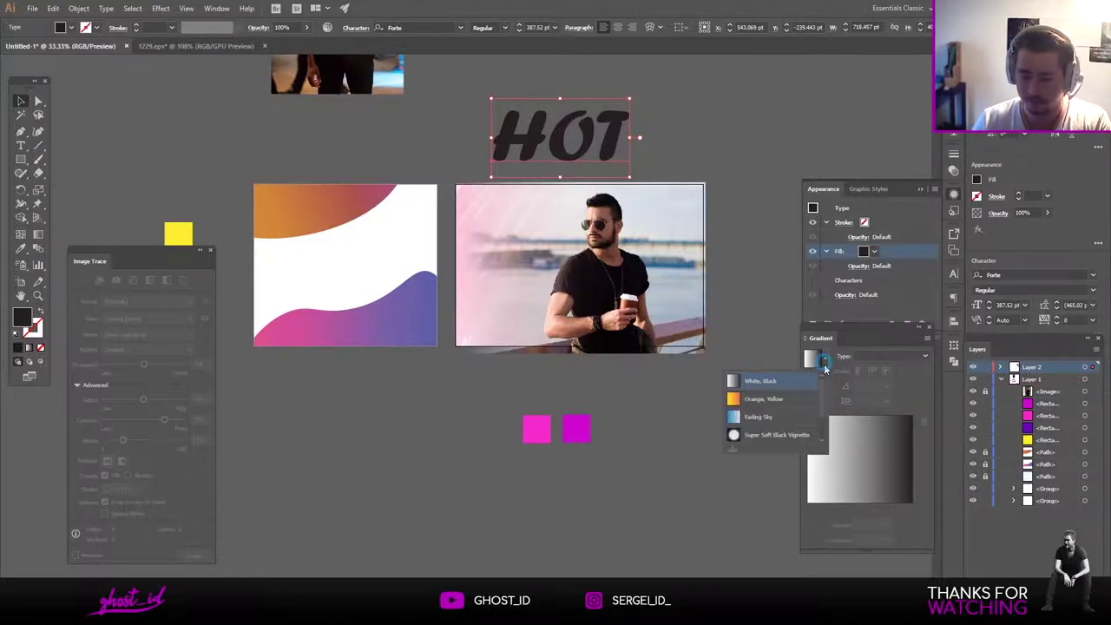
{"action": "left_click", "coordinate": [770, 401]}
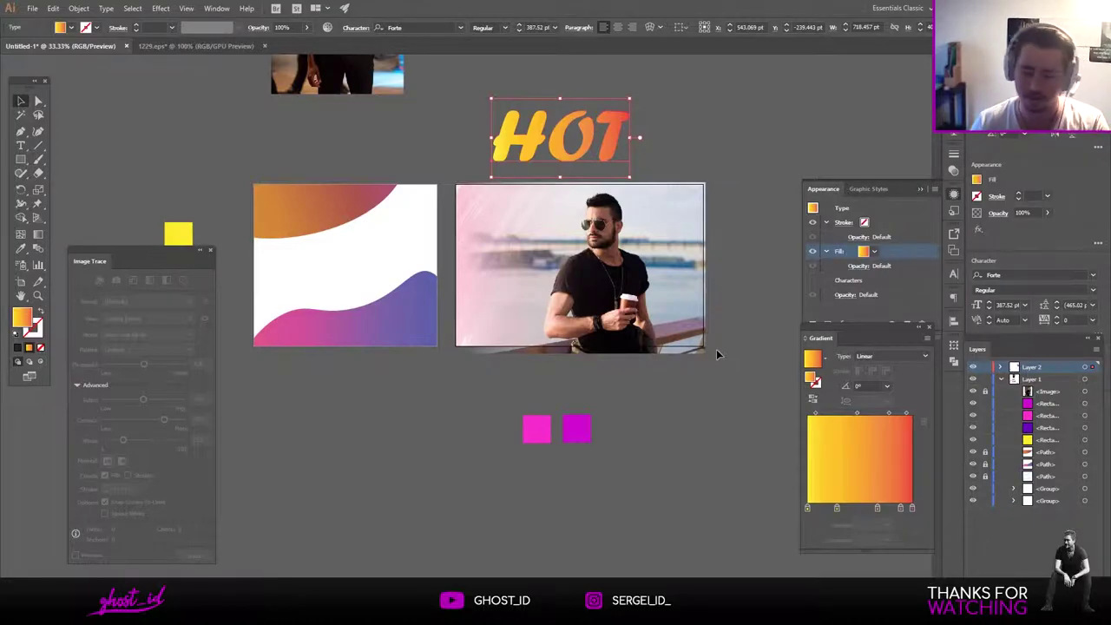
Remove the extra stop beside the HOT gradient's red end and recolor the end stop with a grey swatch.
{"action": "left_click", "coordinate": [902, 511]}
{"action": "double_click", "coordinate": [912, 509]}
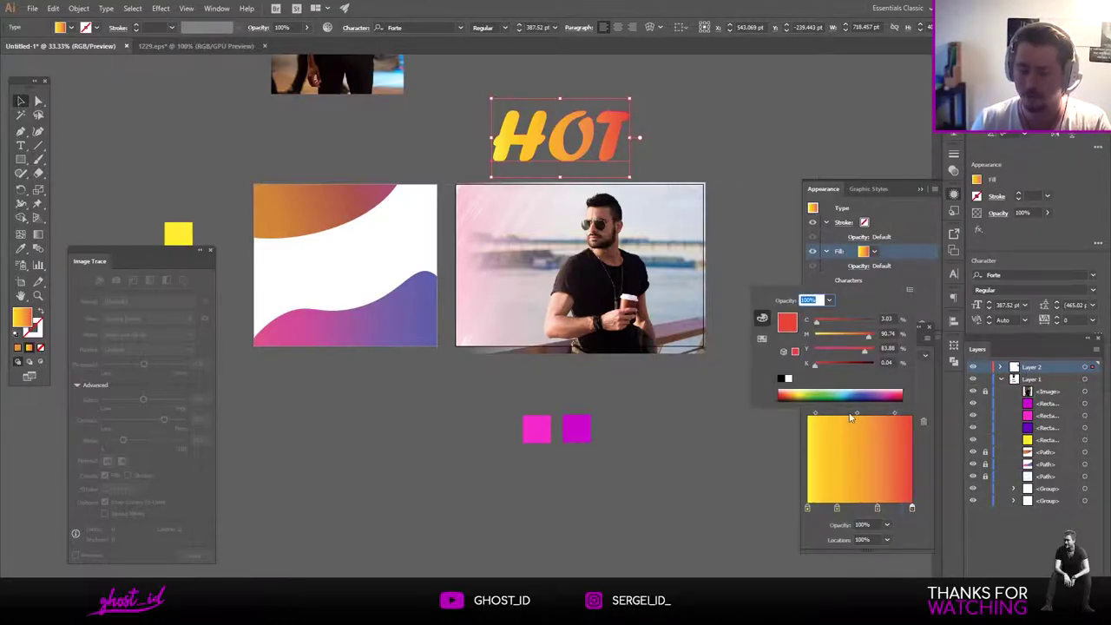
{"action": "left_click", "coordinate": [839, 394]}
{"action": "left_click", "coordinate": [762, 339]}
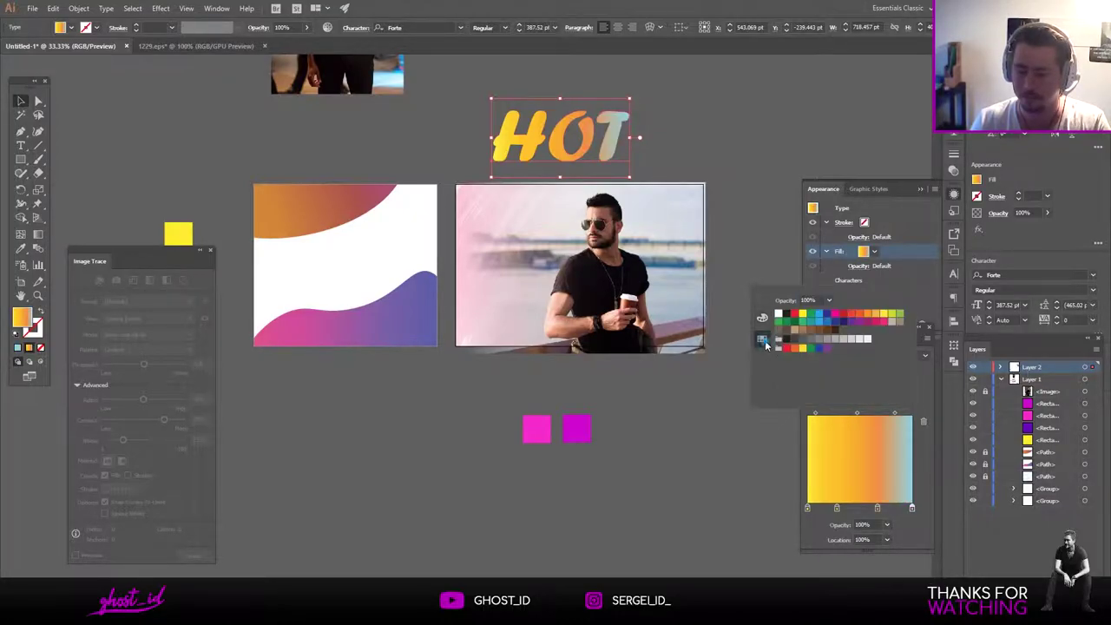
{"action": "left_click", "coordinate": [818, 339]}
Try blue, red, orange and yellow swatches on the HOT gradient's stop at 28.09%.
{"action": "left_click", "coordinate": [836, 510]}
{"action": "double_click", "coordinate": [836, 510]}
{"action": "left_click", "coordinate": [818, 323]}
{"action": "left_click", "coordinate": [817, 323]}
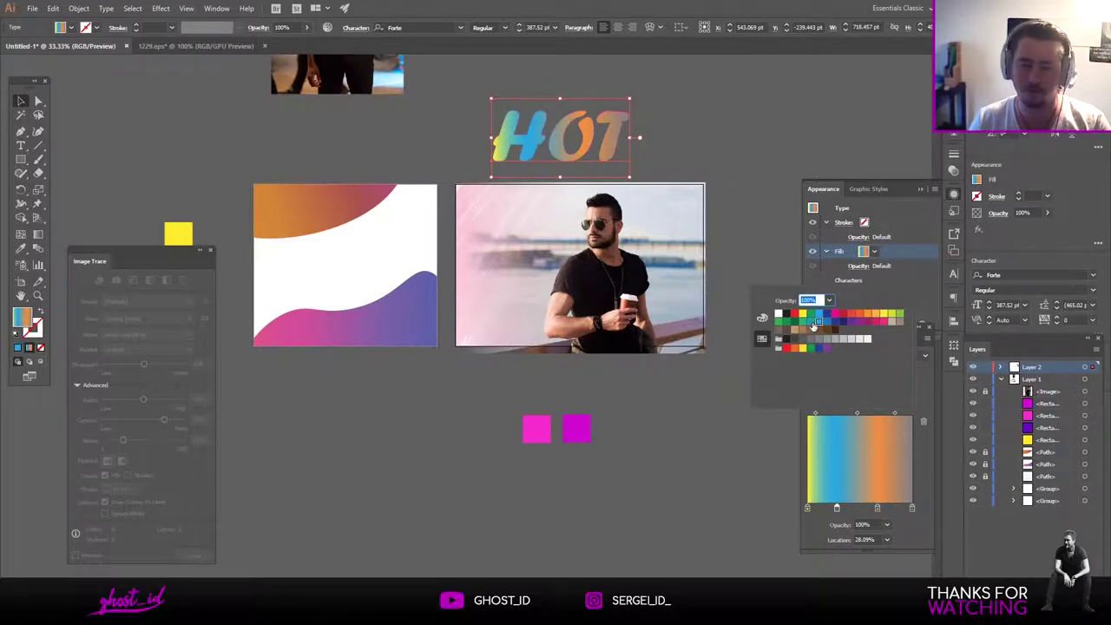
{"action": "left_click", "coordinate": [852, 315]}
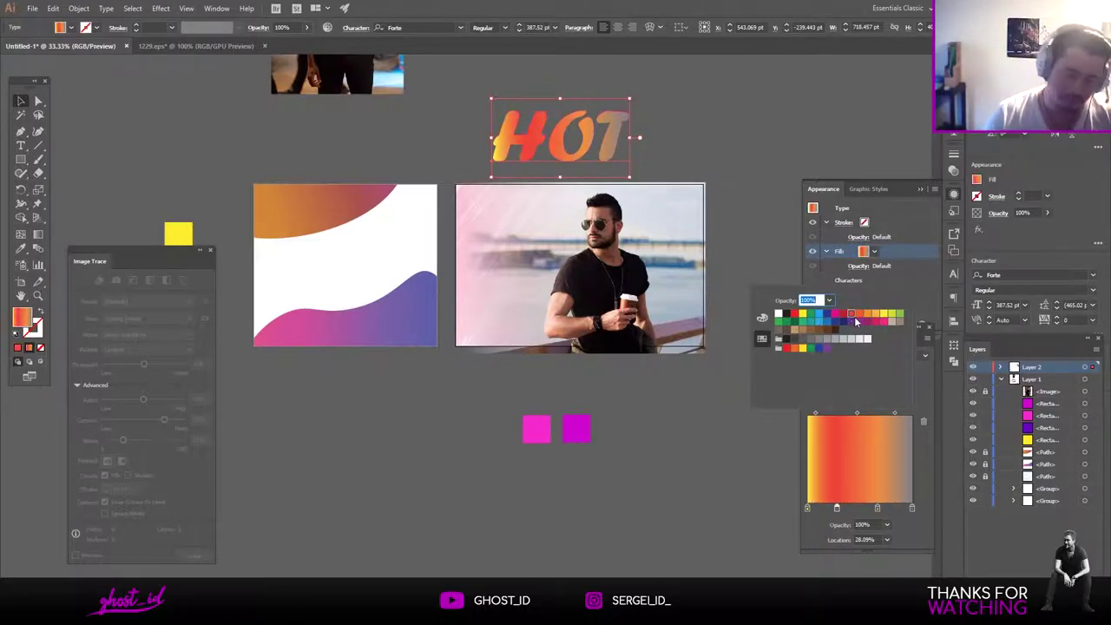
{"action": "left_click", "coordinate": [880, 315]}
{"action": "left_click", "coordinate": [868, 317]}
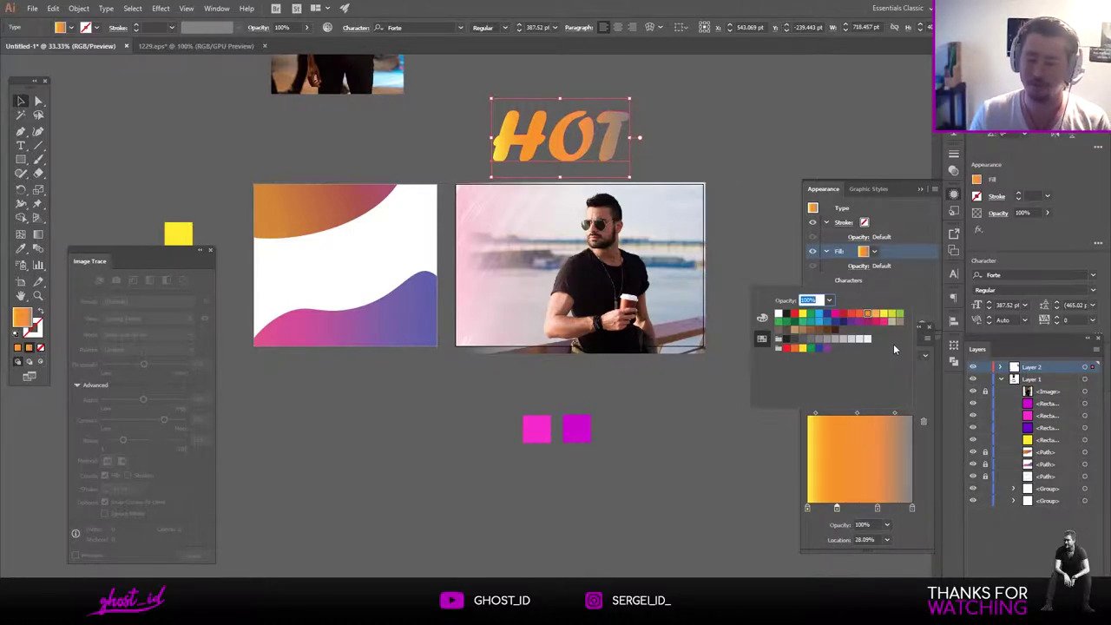
{"action": "left_click", "coordinate": [885, 316]}
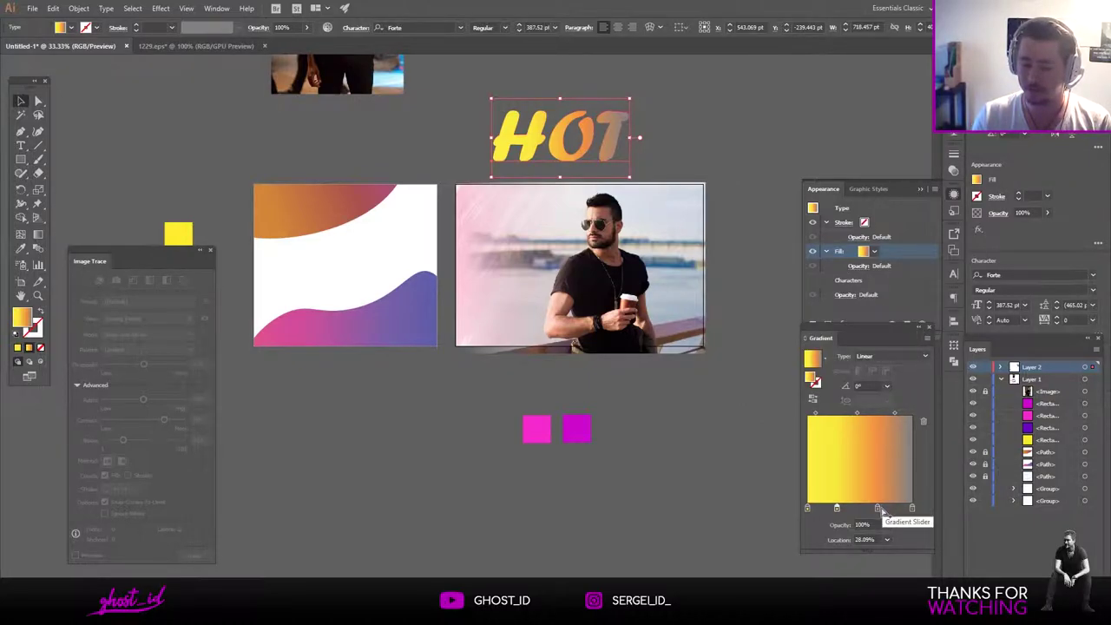
Remove the HOT gradient's inner stops and recolor the start stop with the Eyedropper from the pink square.
{"action": "left_click_drag", "start_coordinate": [837, 509], "coordinate": [878, 531]}
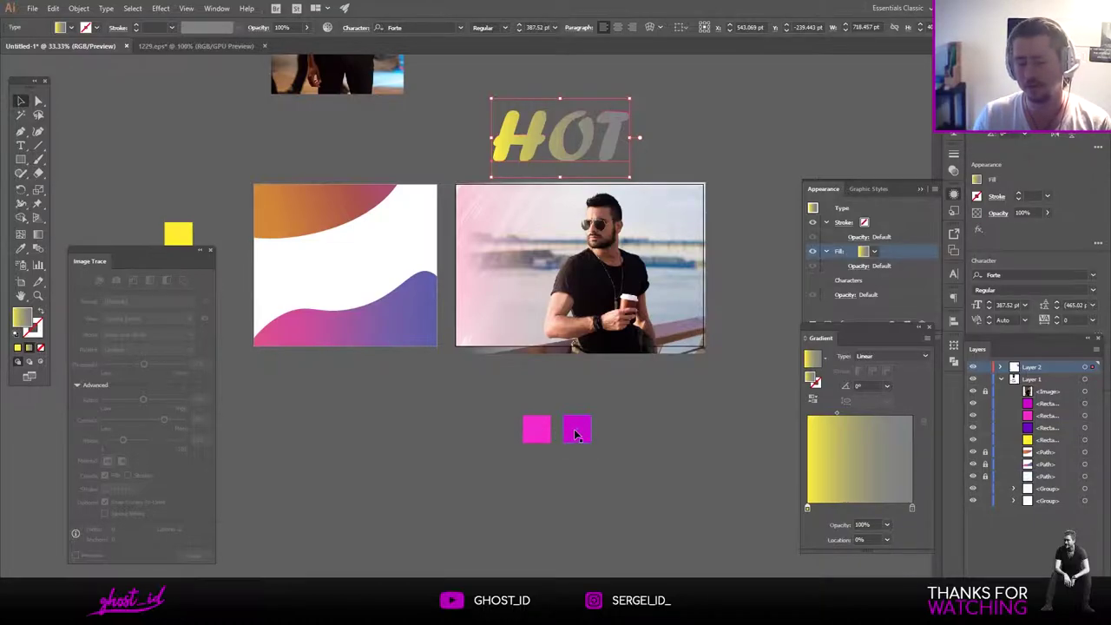
{"action": "left_click", "coordinate": [808, 512]}
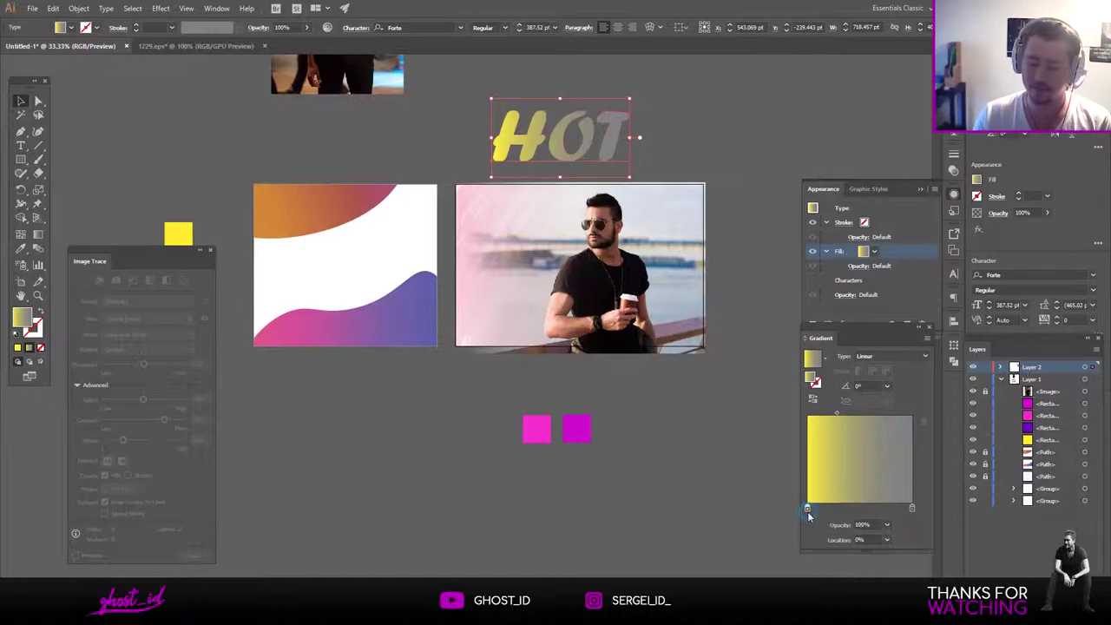
{"action": "left_click", "coordinate": [666, 449]}
{"action": "key", "text": "i"}
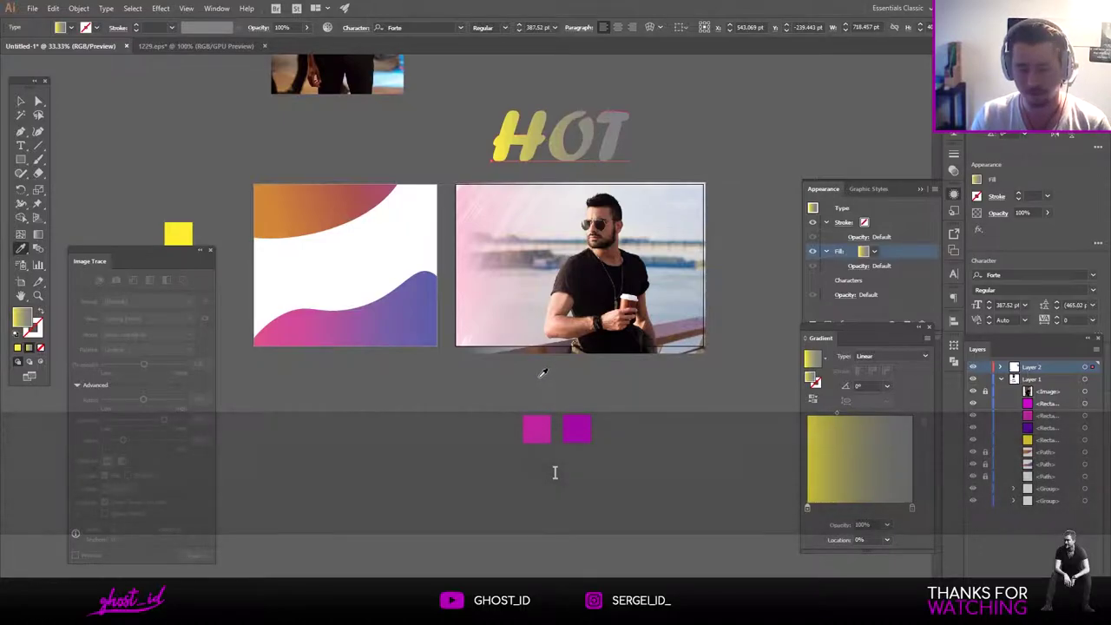
{"action": "key", "text": "shift"}
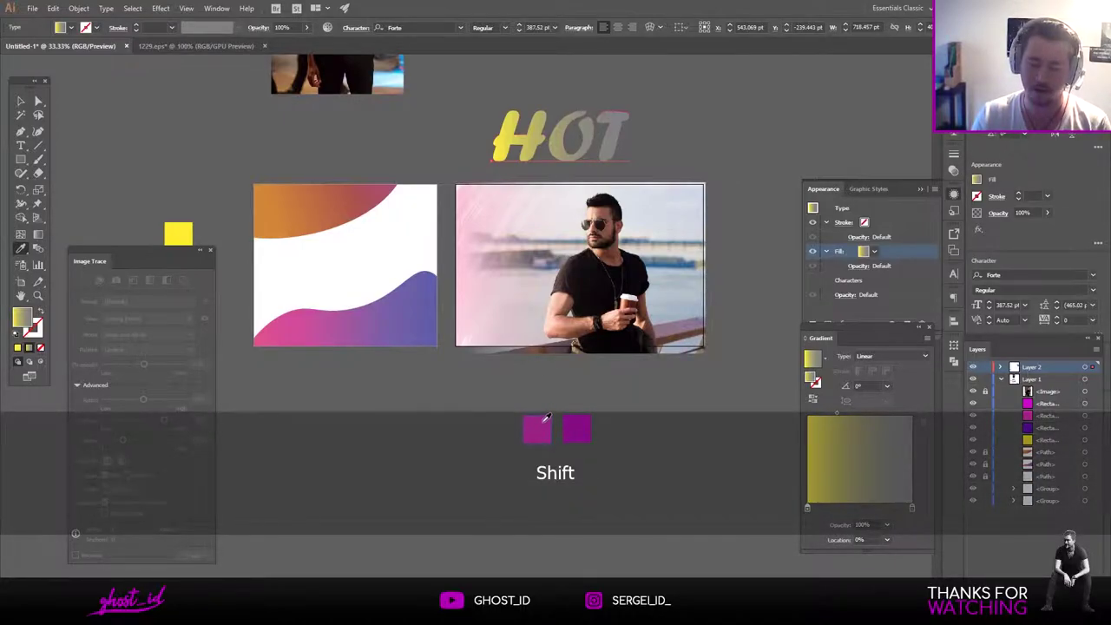
{"action": "left_click", "coordinate": [546, 421], "text": "shift"}
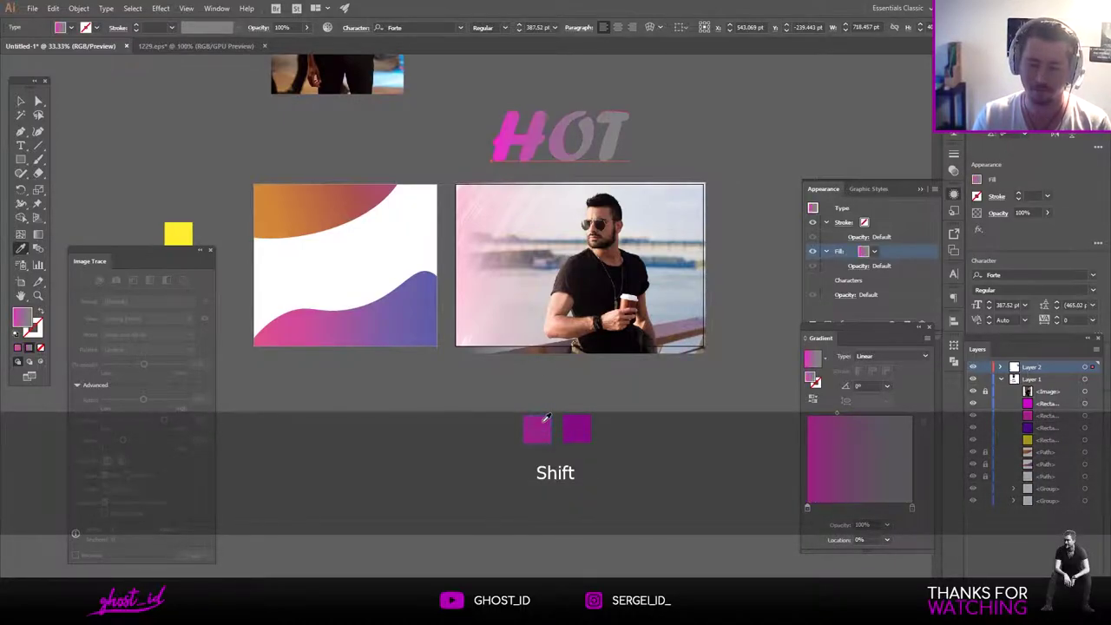
Recolor the HOT gradient's end stop from the purple square with the Eyedropper, and move the text slightly higher.
{"action": "left_click", "coordinate": [912, 508]}
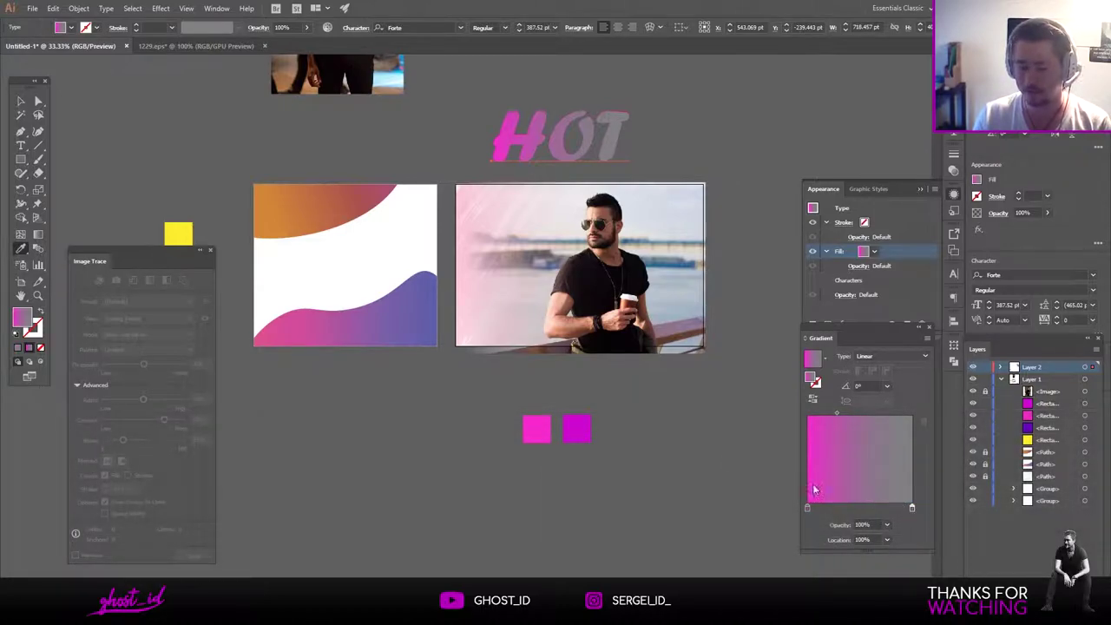
{"action": "key", "text": "shift"}
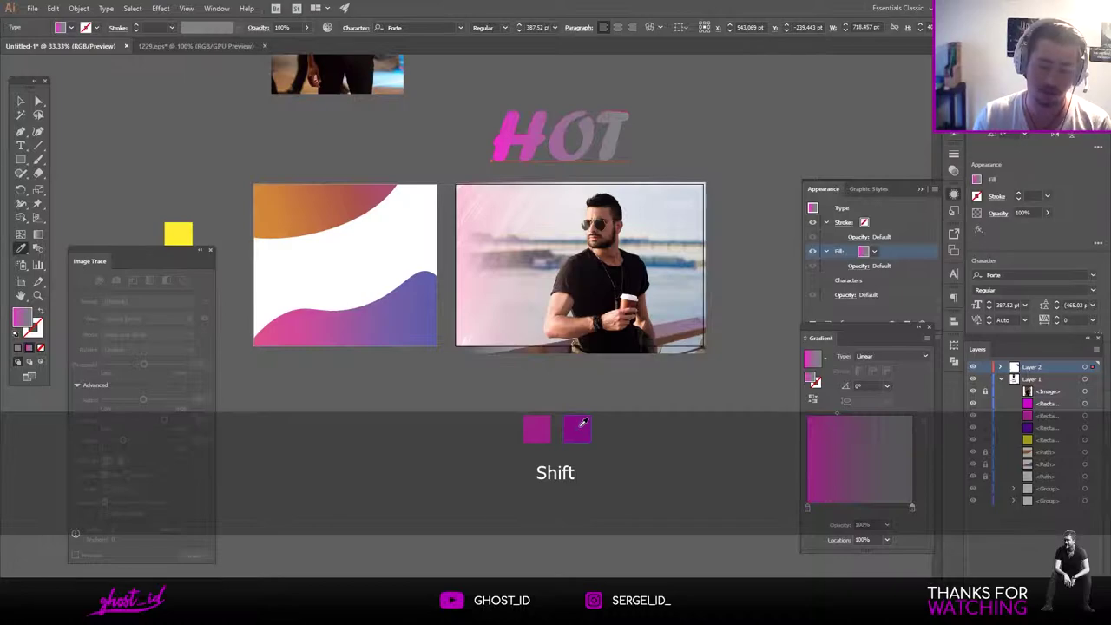
{"action": "left_click", "coordinate": [579, 427], "text": "shift"}
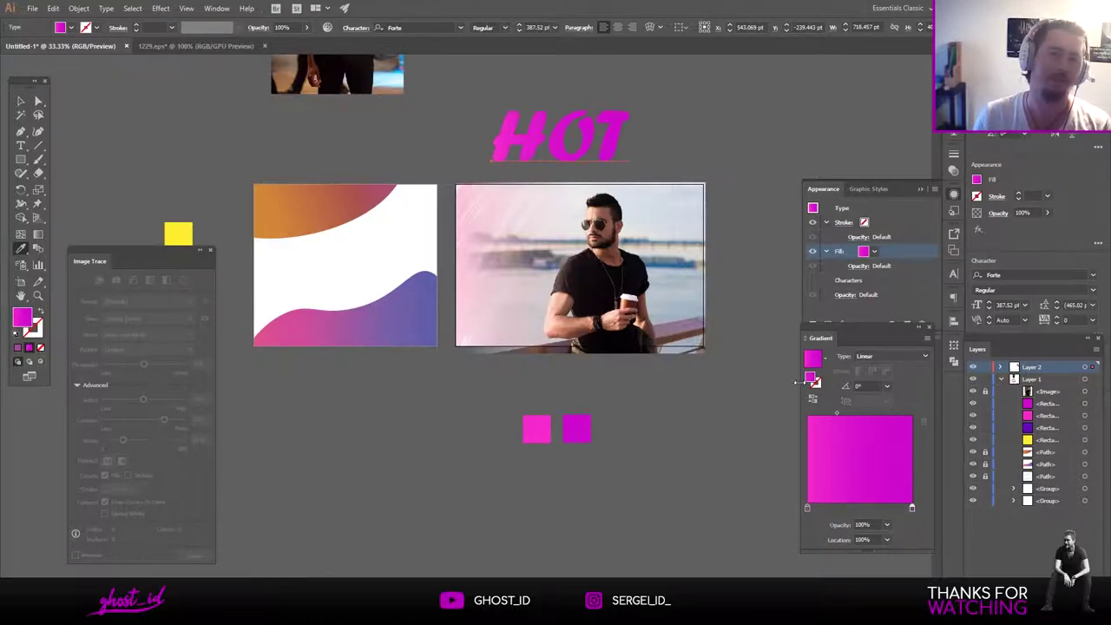
{"action": "left_click", "coordinate": [21, 101]}
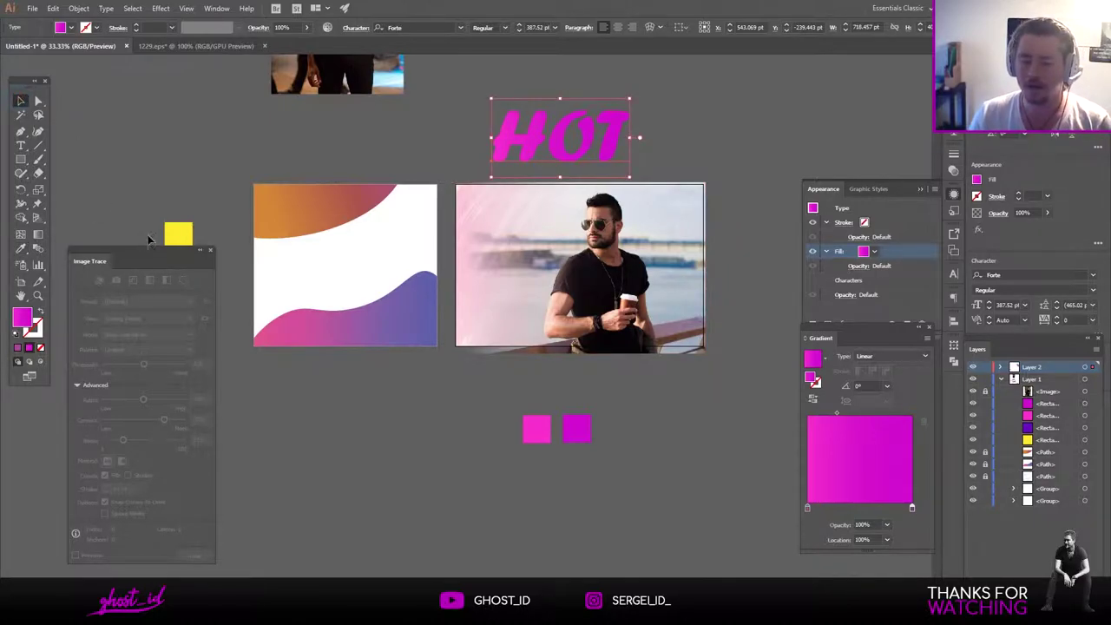
{"action": "left_click_drag", "start_coordinate": [577, 132], "coordinate": [620, 99]}
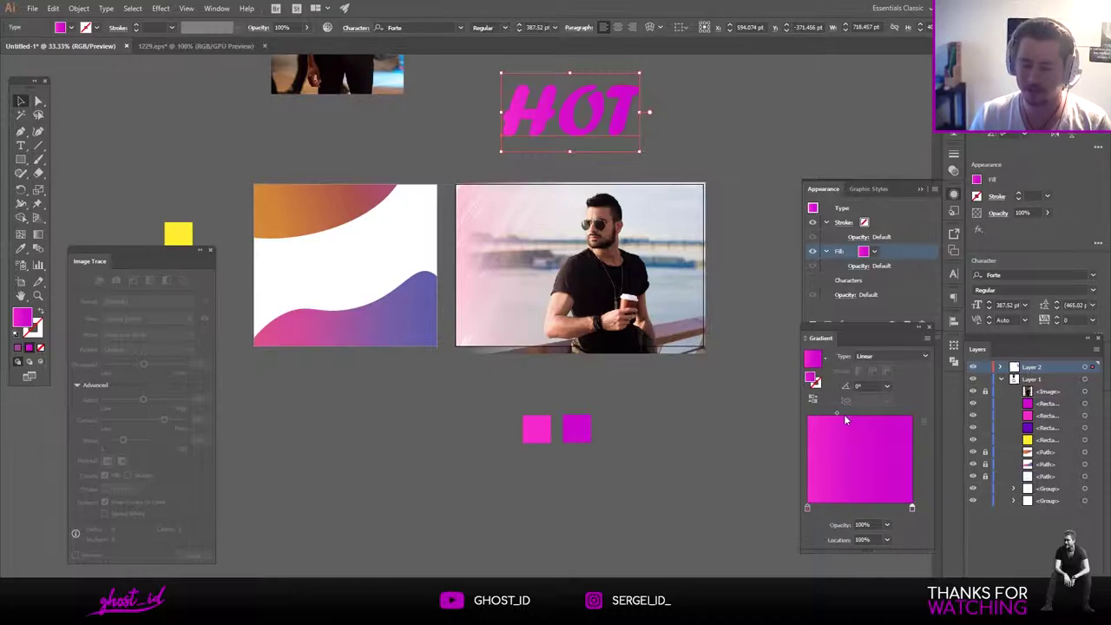
Adjust the HOT gradient's midpoint to 44.31% and change the gradient type to Radial.
{"action": "mouse_move", "coordinate": [847, 419]}
{"action": "left_mouse_down"}
{"action": "mouse_move", "coordinate": [863, 418]}
{"action": "mouse_move", "coordinate": [831, 414]}
{"action": "mouse_move", "coordinate": [886, 415]}
{"action": "mouse_move", "coordinate": [819, 414]}
{"action": "left_mouse_up"}
{"action": "left_click_drag", "start_coordinate": [895, 508], "coordinate": [912, 508]}
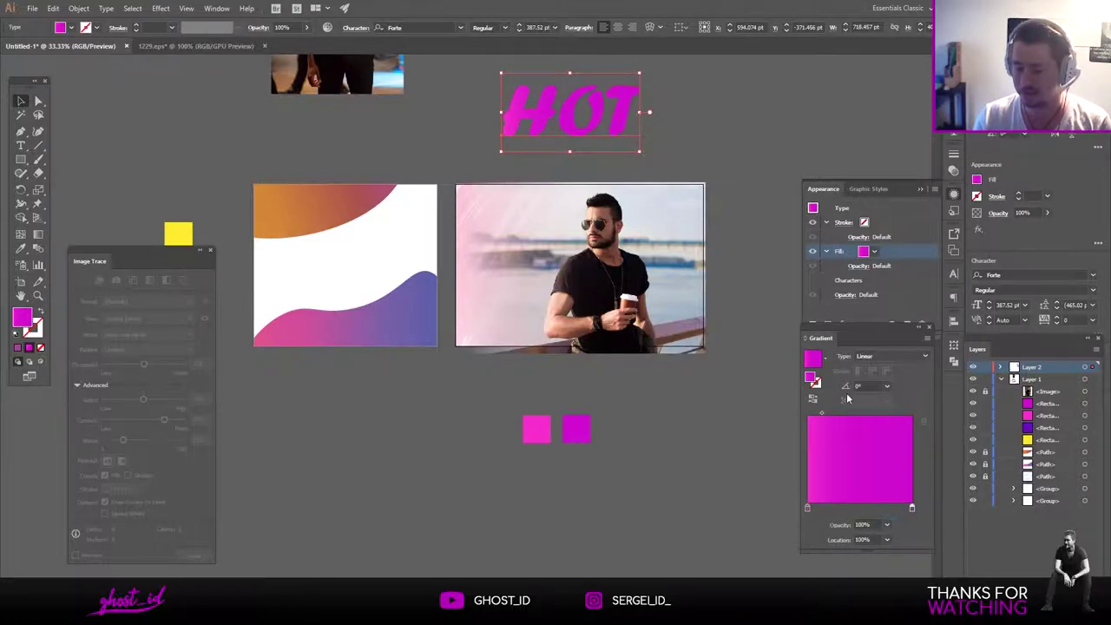
{"action": "left_click_drag", "start_coordinate": [825, 416], "coordinate": [853, 414]}
{"action": "left_click", "coordinate": [925, 356]}
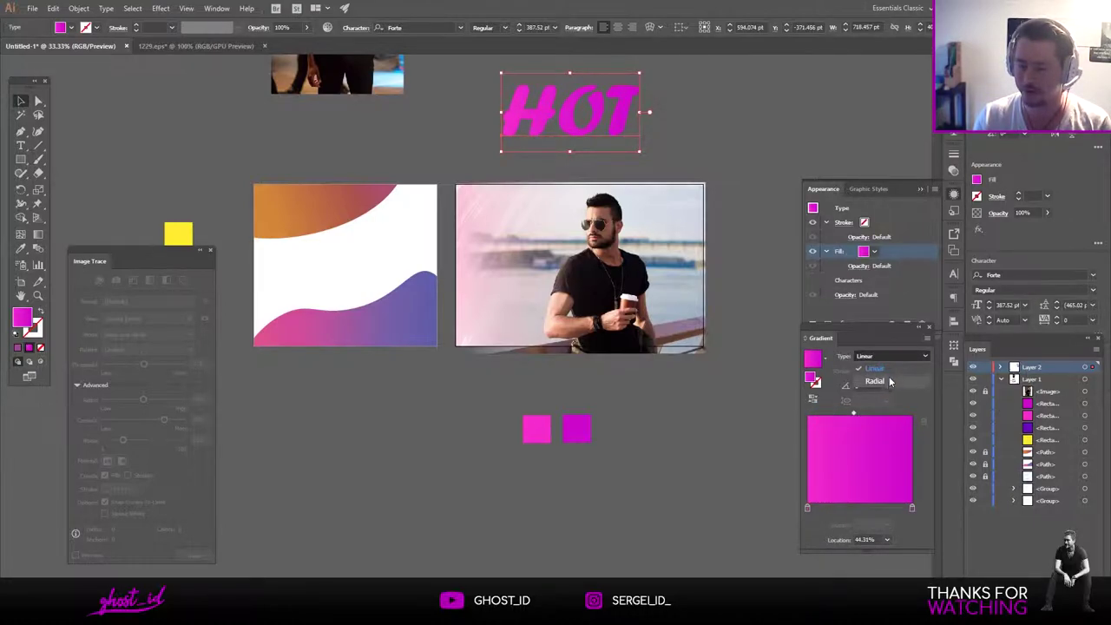
{"action": "left_click", "coordinate": [889, 376]}
Move the HOT text onto the lower part of the riverside photo, overlapping the man, and deselect it.
{"action": "key", "text": "alt"}
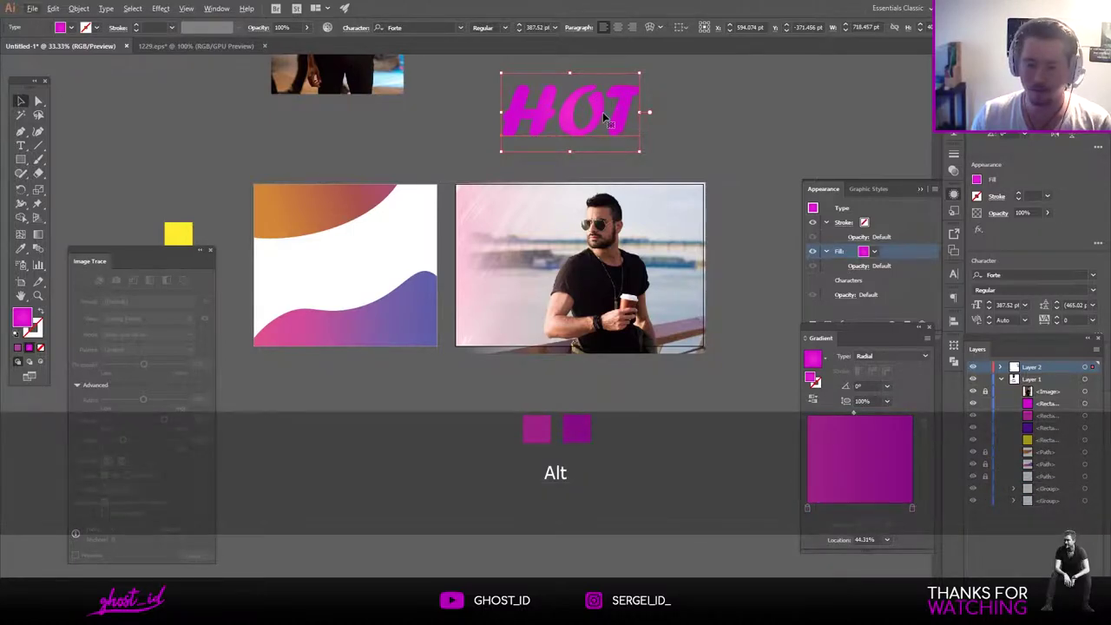
{"action": "left_click_drag", "start_coordinate": [596, 116], "coordinate": [568, 296]}
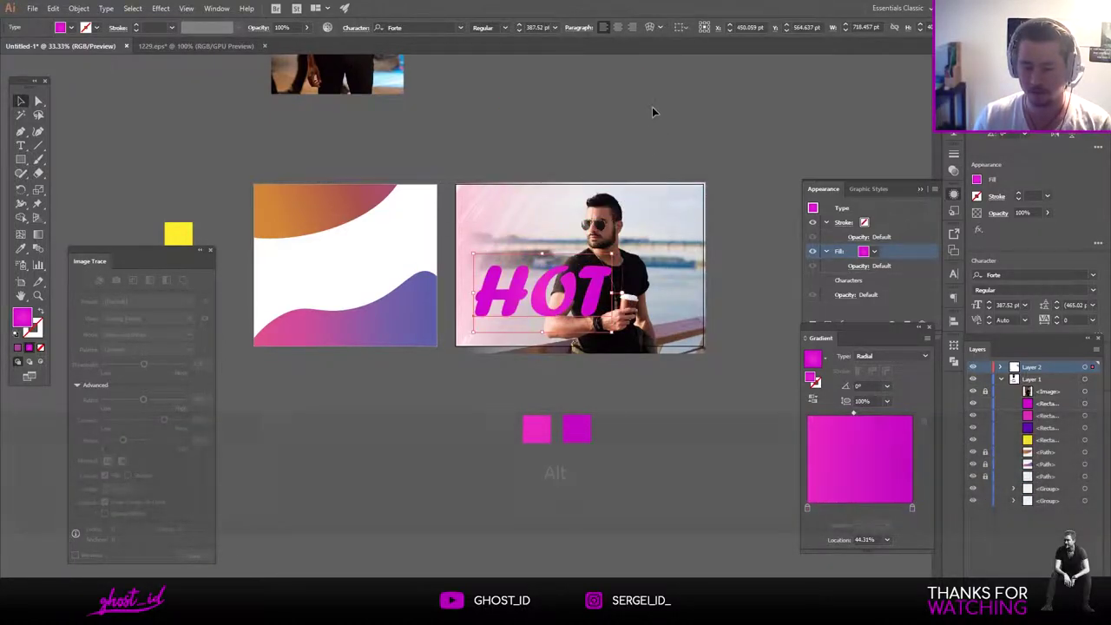
{"action": "left_click", "coordinate": [652, 106]}
{"action": "scroll", "coordinate": [572, 249], "scroll_direction": "up", "scroll_amount": 2}
{"action": "left_click_drag", "start_coordinate": [573, 250], "coordinate": [616, 212]}
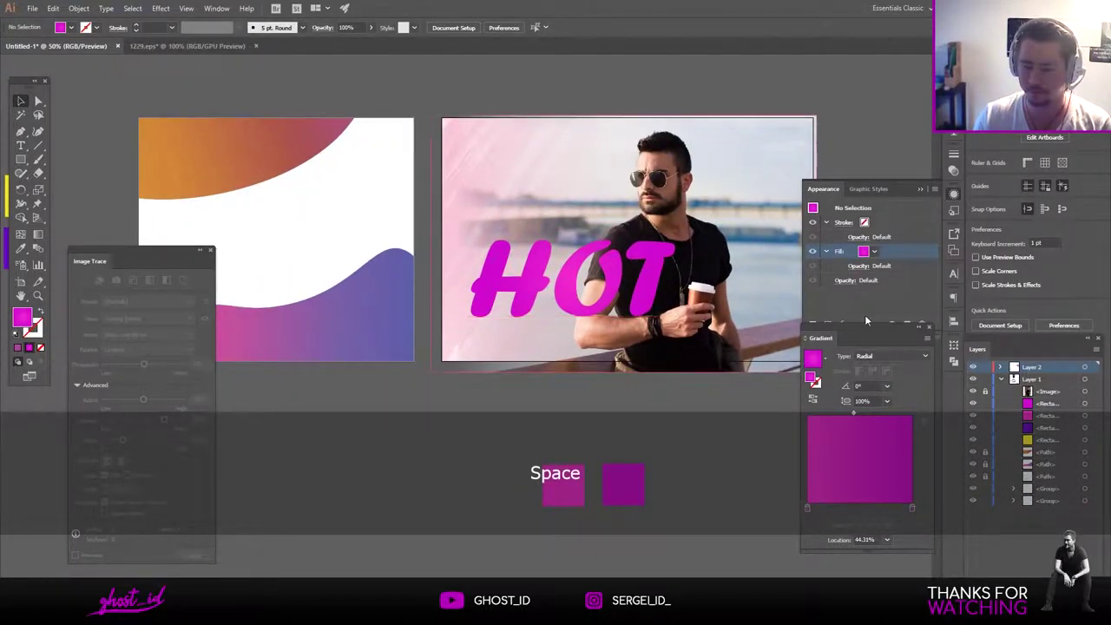
Try to apply the Overlay blend mode with no object selected.
{"action": "left_click", "coordinate": [844, 281]}
{"action": "left_click", "coordinate": [752, 302]}
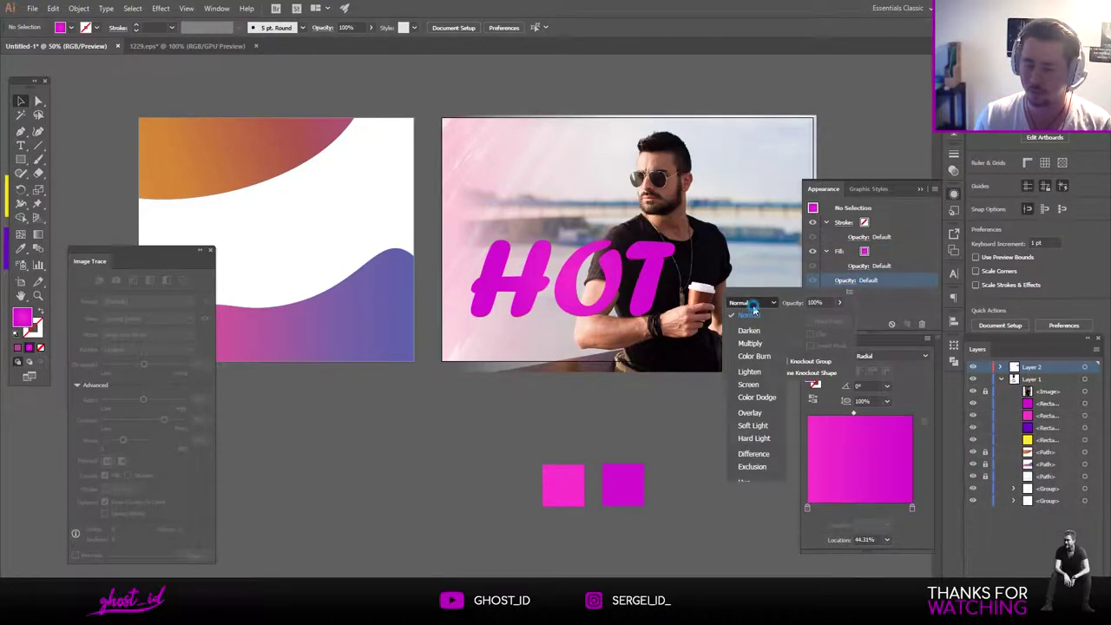
{"action": "left_click", "coordinate": [763, 415]}
{"action": "left_click", "coordinate": [753, 302]}
{"action": "left_click", "coordinate": [750, 413]}
Select the HOT text, try the Lighten blend mode, and set its blend mode to Screen.
{"action": "left_click", "coordinate": [575, 304]}
{"action": "left_click", "coordinate": [574, 304]}
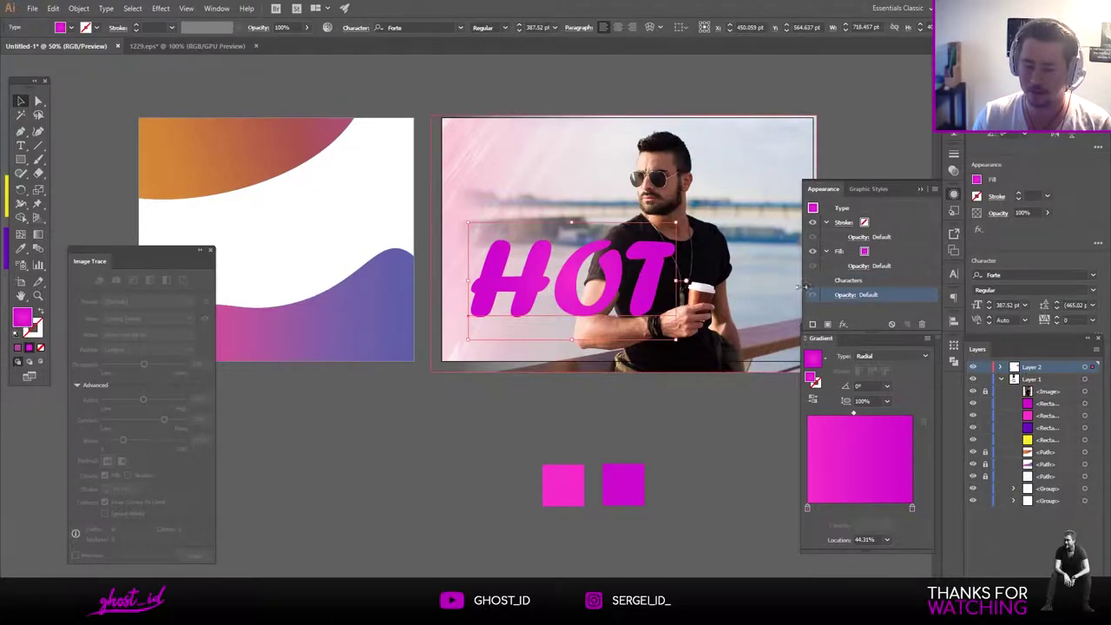
{"action": "left_click", "coordinate": [847, 294]}
{"action": "left_click", "coordinate": [754, 318]}
{"action": "left_click", "coordinate": [749, 386]}
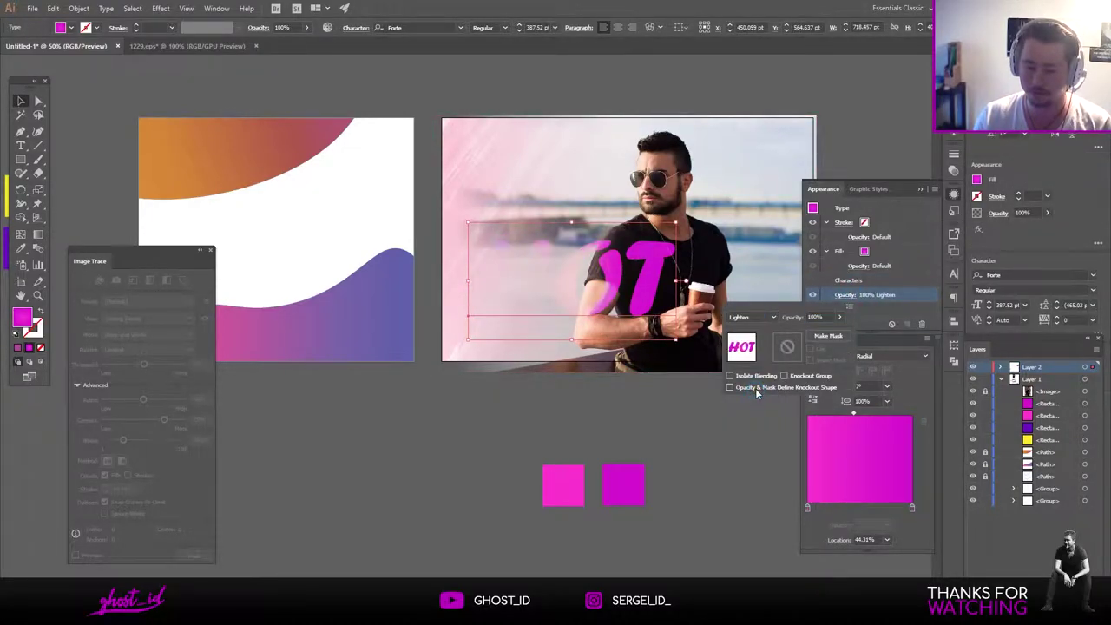
{"action": "left_click", "coordinate": [752, 318]}
{"action": "left_click", "coordinate": [761, 399]}
{"action": "left_click", "coordinate": [586, 422]}
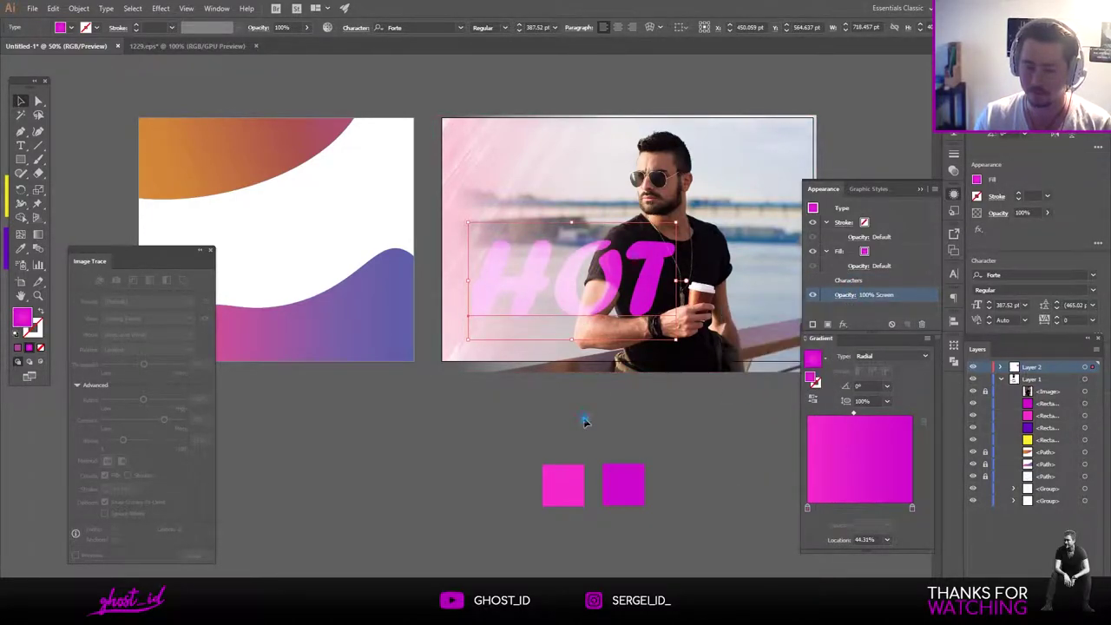
Trace the edge of the man in the black sweater with the Pen tool, from his leg at the photo's bottom edge up to his head.
{"action": "scroll", "coordinate": [584, 422], "scroll_direction": "down", "scroll_amount": 1}
{"action": "left_click_drag", "start_coordinate": [427, 283], "coordinate": [580, 290]}
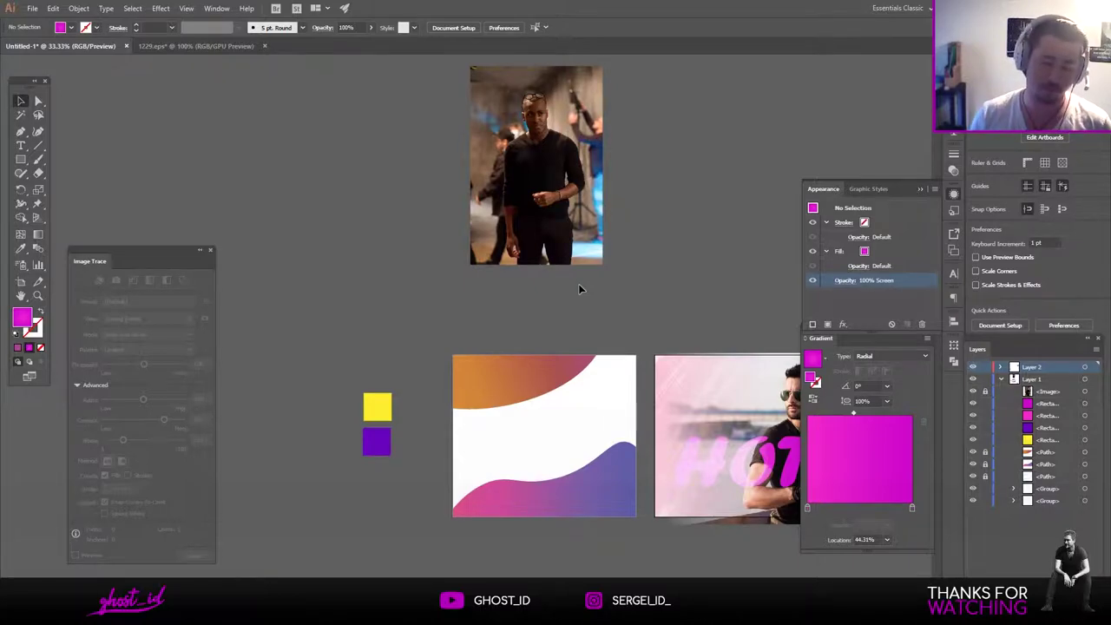
{"action": "left_click", "coordinate": [20, 131]}
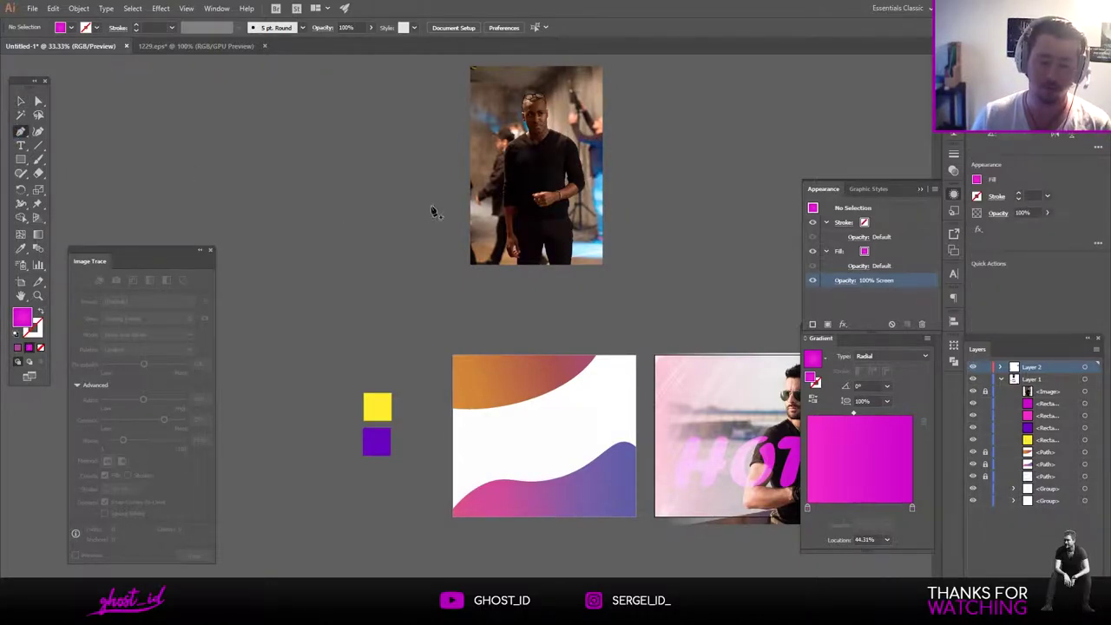
{"action": "scroll", "coordinate": [543, 212], "scroll_direction": "up", "scroll_amount": 2}
{"action": "left_click_drag", "start_coordinate": [614, 183], "coordinate": [586, 265]}
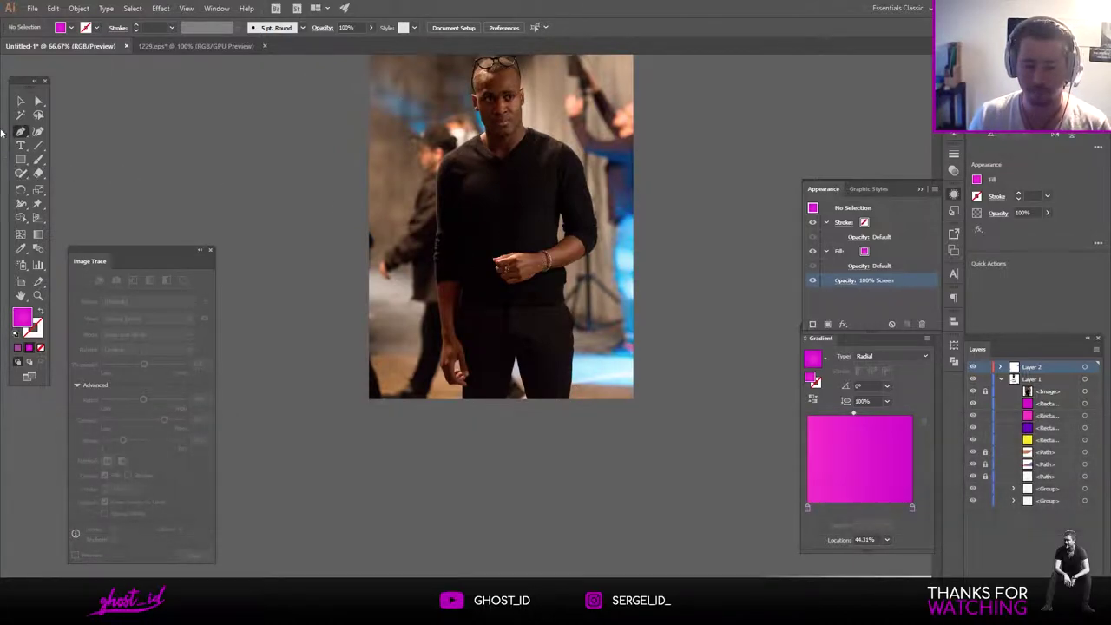
{"action": "left_click_drag", "start_coordinate": [571, 400], "coordinate": [575, 315]}
{"action": "left_click", "coordinate": [563, 278]}
{"action": "left_click", "coordinate": [587, 257]}
{"action": "left_click", "coordinate": [601, 208]}
{"action": "left_click_drag", "start_coordinate": [575, 174], "coordinate": [553, 156]}
{"action": "left_click", "coordinate": [525, 121]}
{"action": "left_click", "coordinate": [533, 126]}
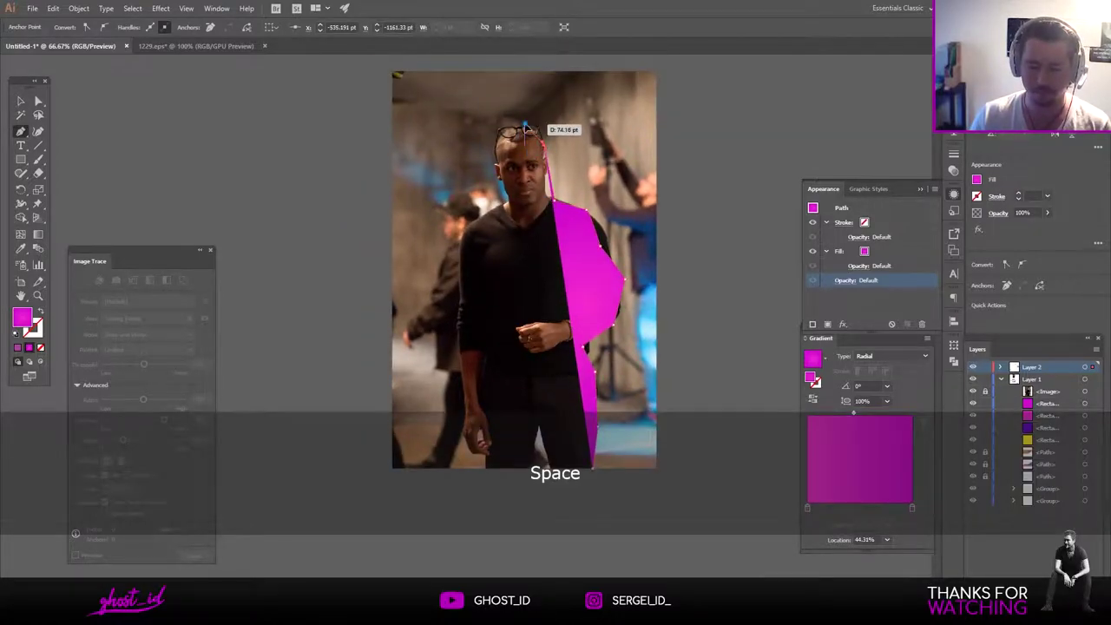
Continue the outline down the man's other side to close it, and clip the photo to that path with a clipping mask.
{"action": "left_click", "coordinate": [502, 128]}
{"action": "left_click", "coordinate": [469, 238]}
{"action": "left_click", "coordinate": [473, 294]}
{"action": "left_click", "coordinate": [456, 335]}
{"action": "left_click", "coordinate": [445, 403]}
{"action": "left_click", "coordinate": [464, 433]}
{"action": "left_click", "coordinate": [477, 456]}
{"action": "left_click_drag", "start_coordinate": [488, 478], "coordinate": [581, 478]}
{"action": "key", "text": "ctrl+7"}
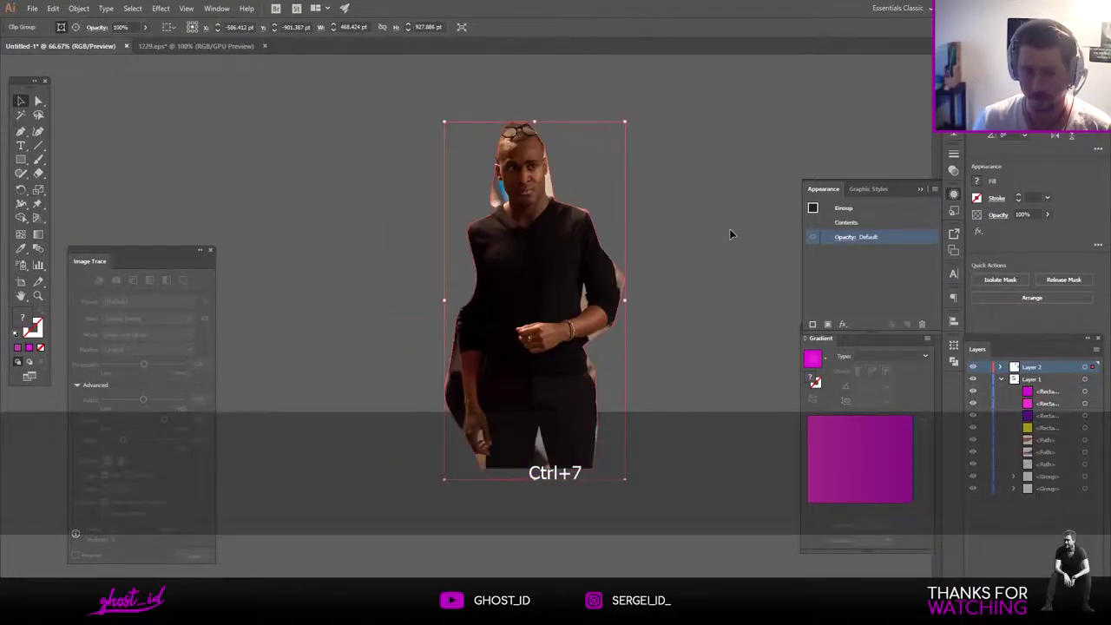
{"action": "left_click", "coordinate": [641, 183]}
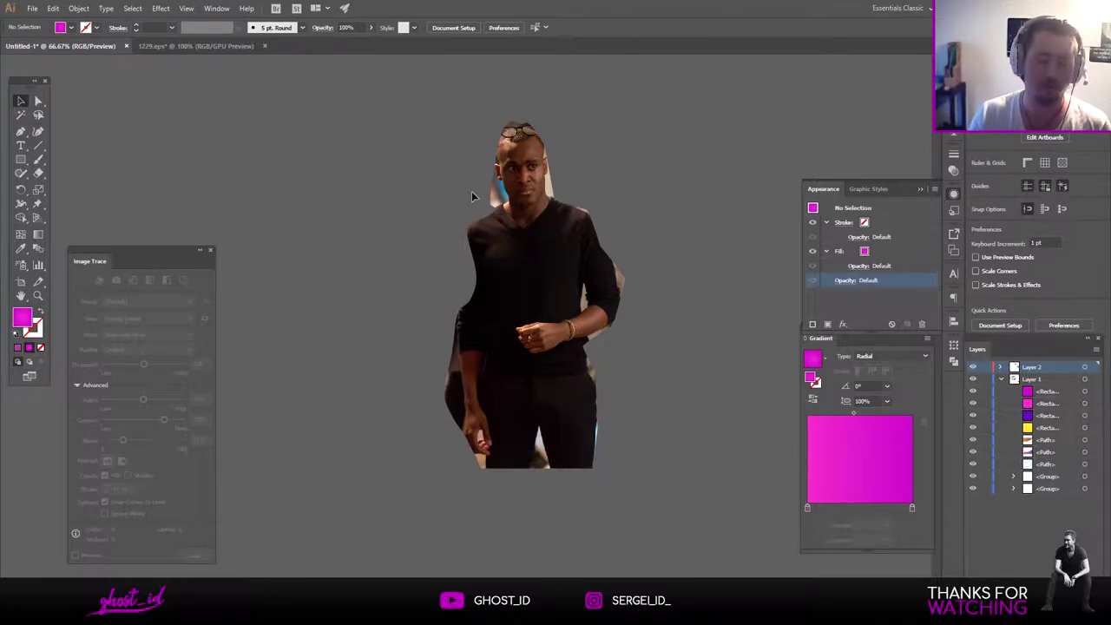
Undo the clipping mask on the photo and delete the hand-traced outline covering the man.
{"action": "key", "text": "ctrl+z"}
{"action": "key", "text": "ctrl+z"}
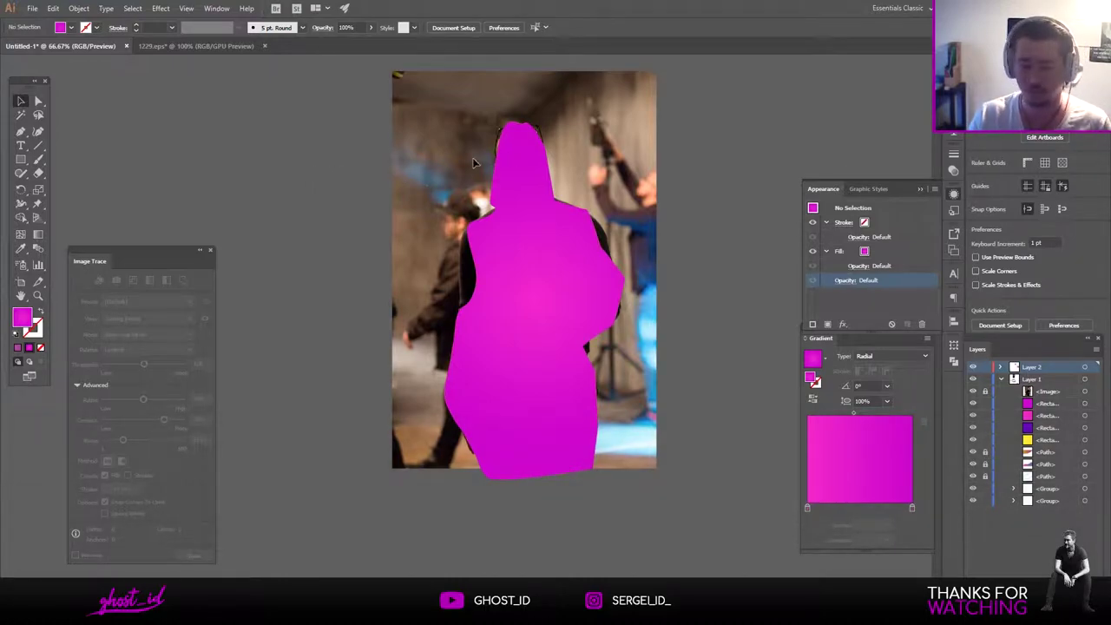
{"action": "left_click", "coordinate": [576, 280]}
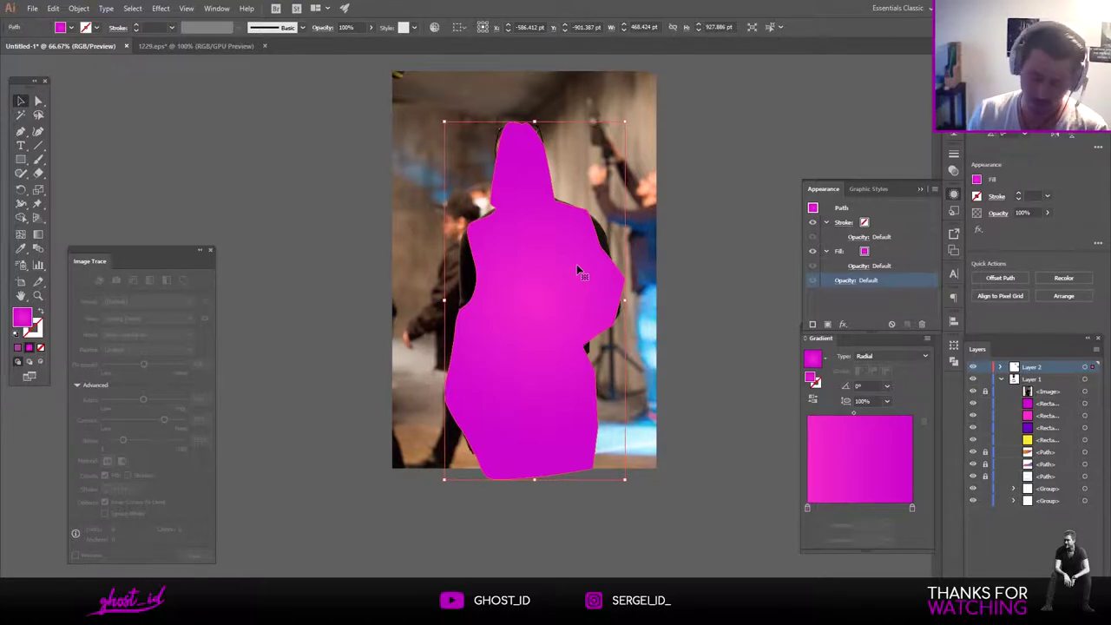
{"action": "key", "text": "Delete"}
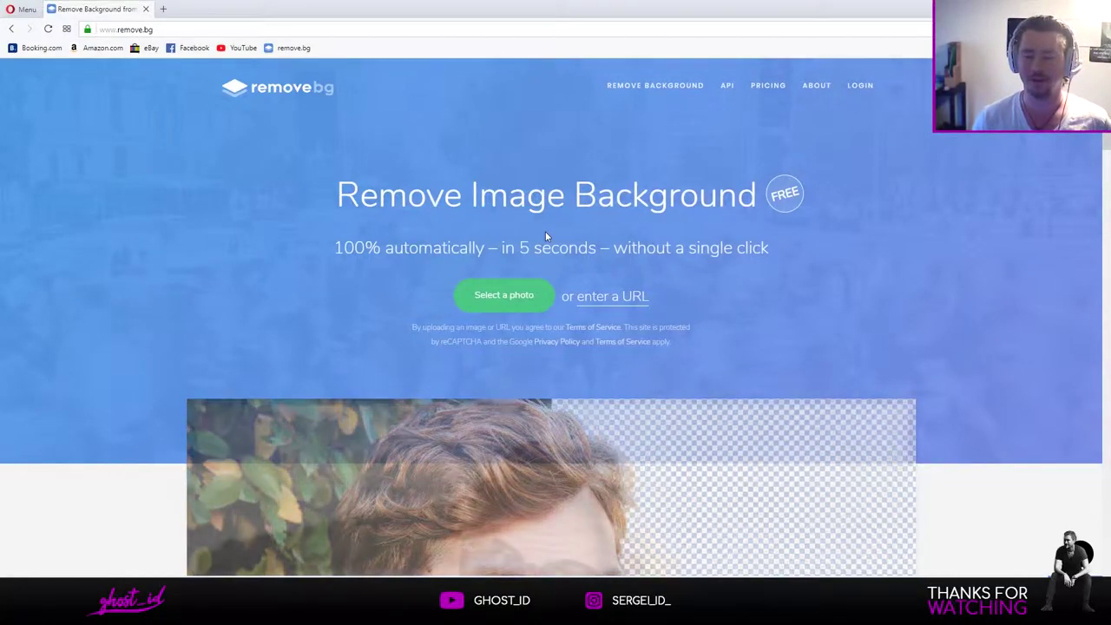
Review the monthly subscription plans on the pricing page of the remove.bg website.
{"action": "left_click", "coordinate": [768, 87]}
{"action": "scroll", "coordinate": [665, 169], "scroll_direction": "down", "scroll_amount": 5}
{"action": "scroll", "coordinate": [514, 293], "scroll_direction": "down", "scroll_amount": 5}
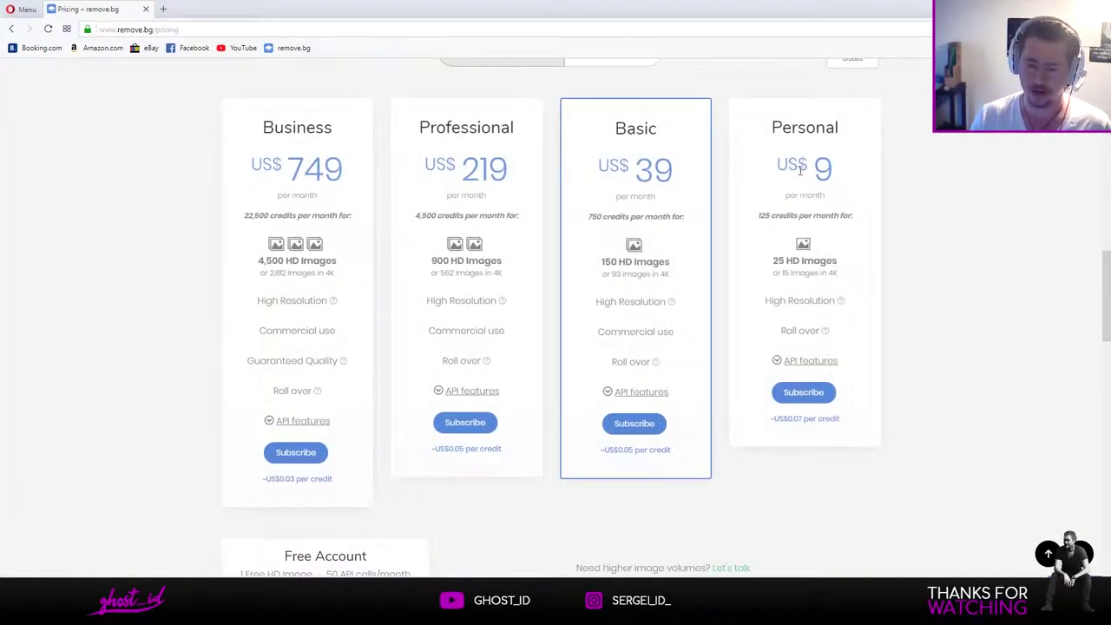
{"action": "scroll", "coordinate": [822, 169], "scroll_direction": "up", "scroll_amount": 10}
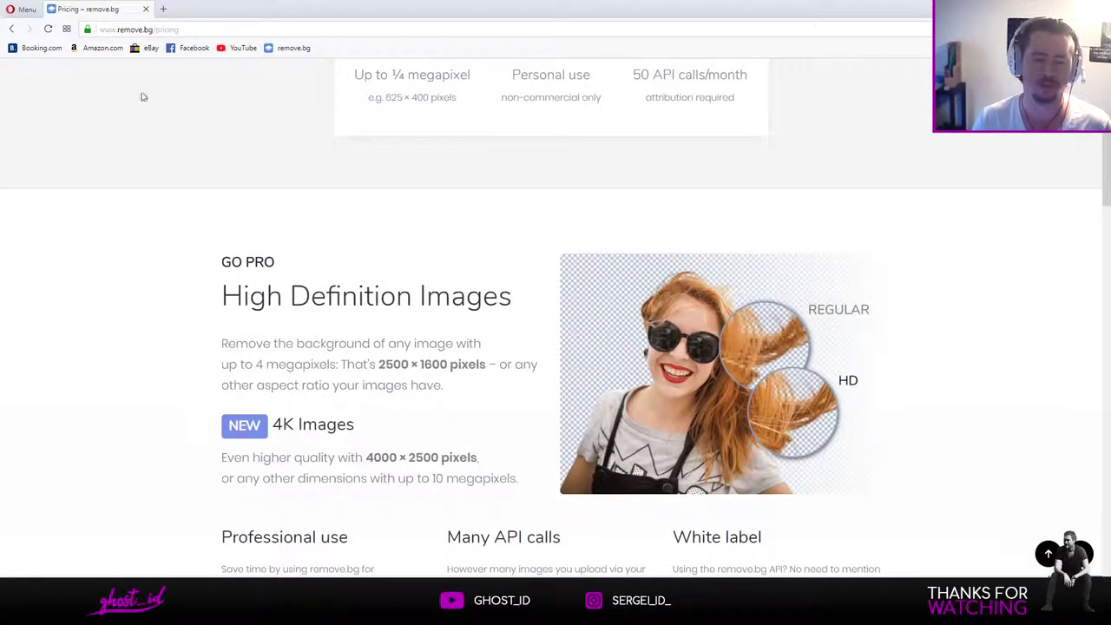
Return to the remove.bg start page and upload the photo 80.jpg for background removal.
{"action": "left_click", "coordinate": [11, 29]}
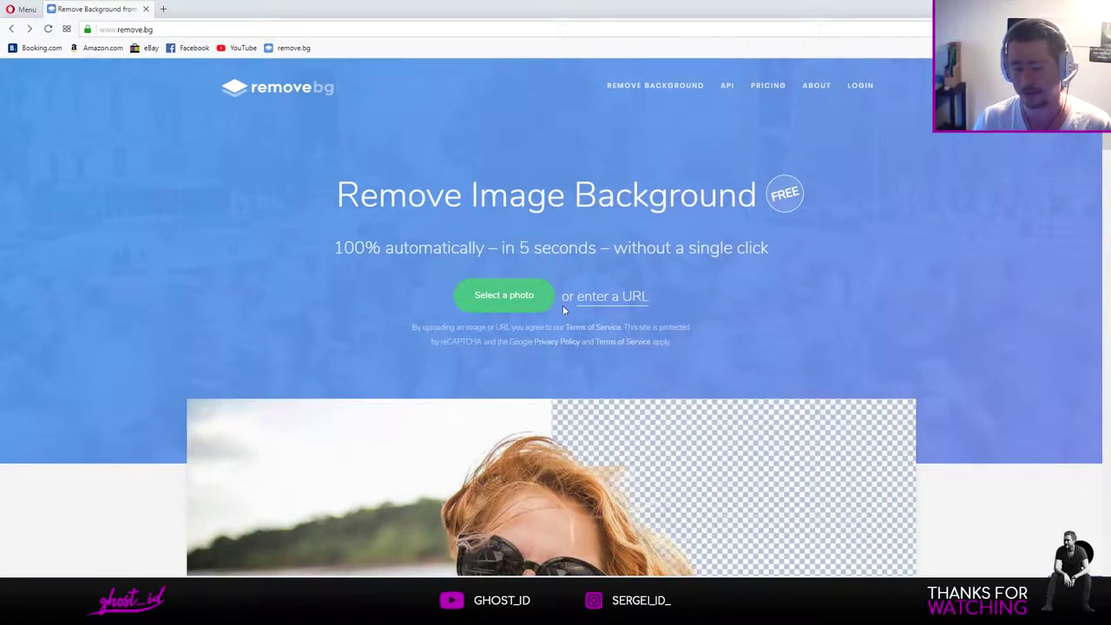
{"action": "left_click", "coordinate": [498, 296]}
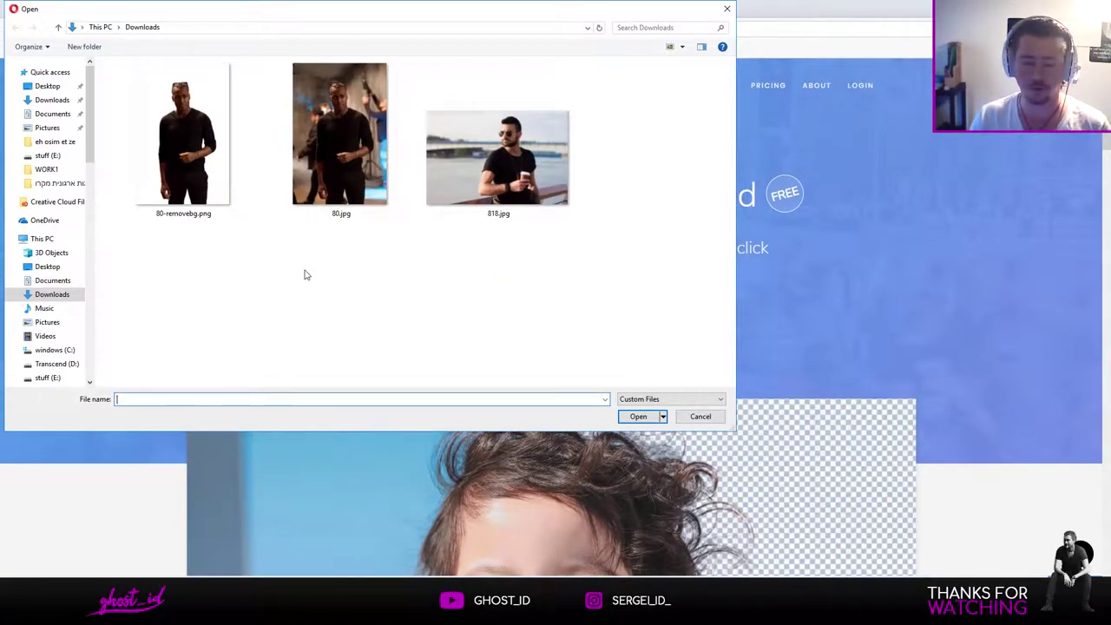
{"action": "double_click", "coordinate": [356, 139]}
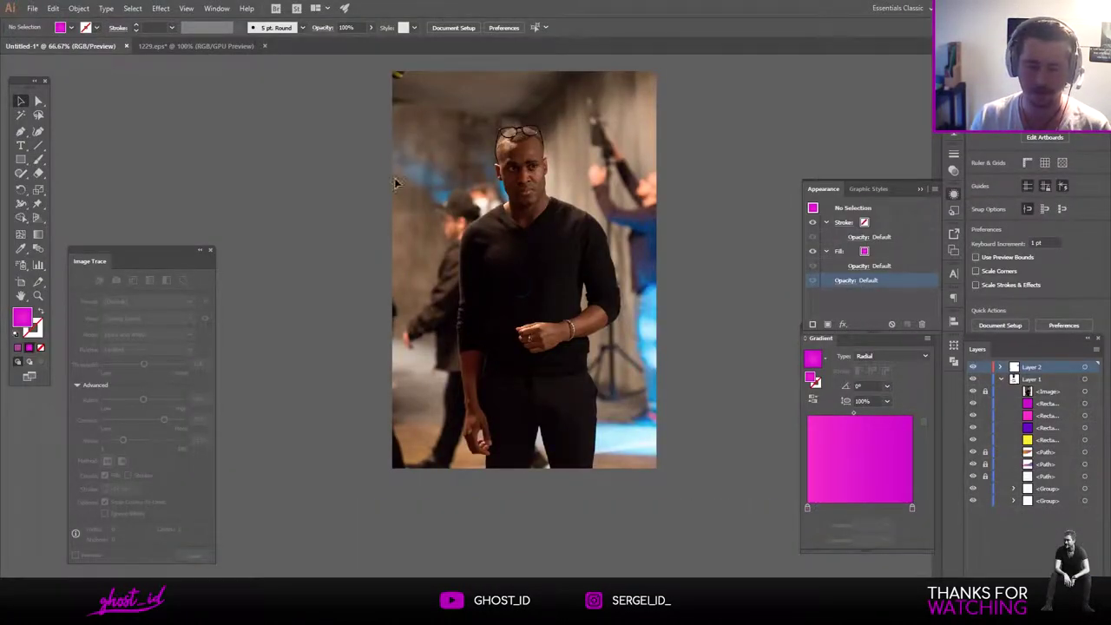
Switch back to Illustrator and unlock all locked objects in the document.
{"action": "scroll", "coordinate": [512, 261], "scroll_direction": "down", "scroll_amount": 1}
{"action": "left_click", "coordinate": [78, 8]}
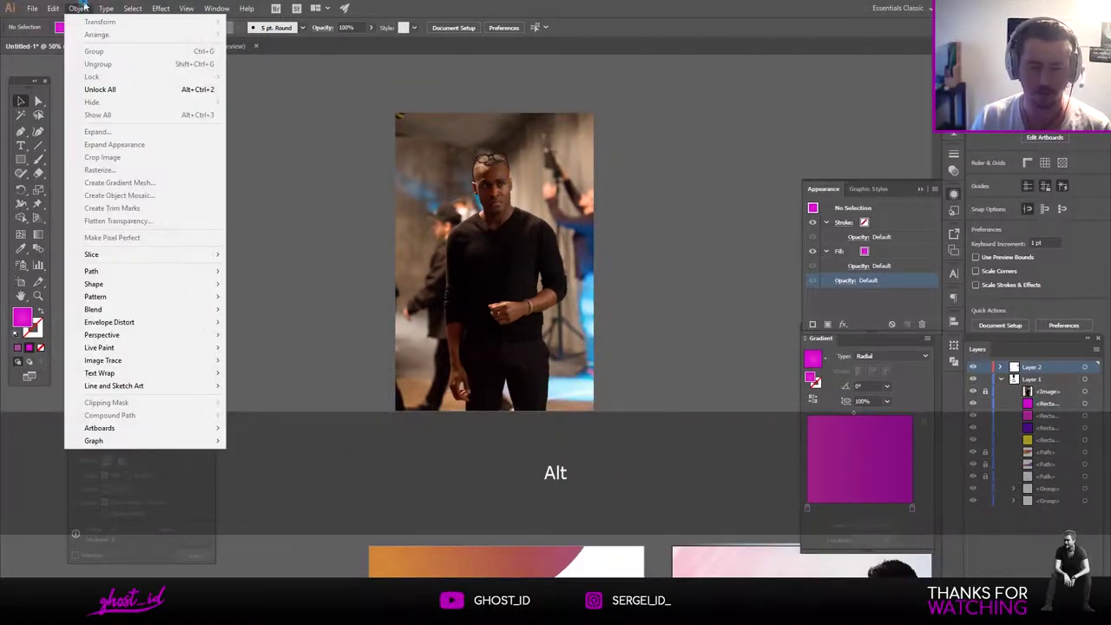
{"action": "left_click", "coordinate": [121, 87]}
{"action": "key", "text": "Delete"}
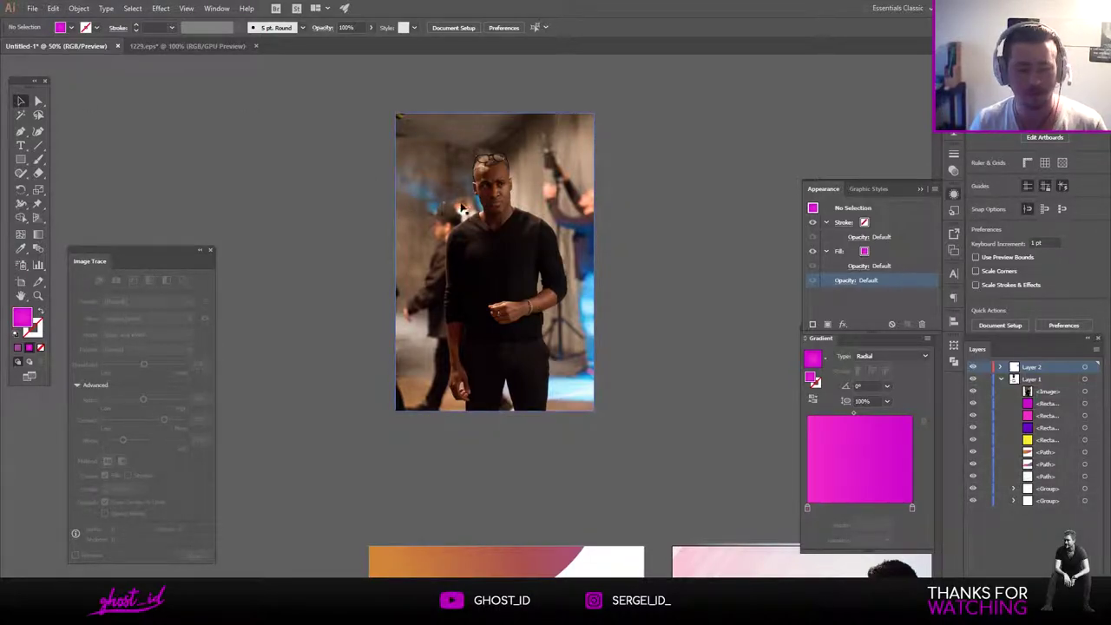
Place 80-removebg.png at the photo's upper-left corner and scale it to match the photo's size exactly.
{"action": "left_click", "coordinate": [32, 8]}
{"action": "left_click", "coordinate": [108, 190]}
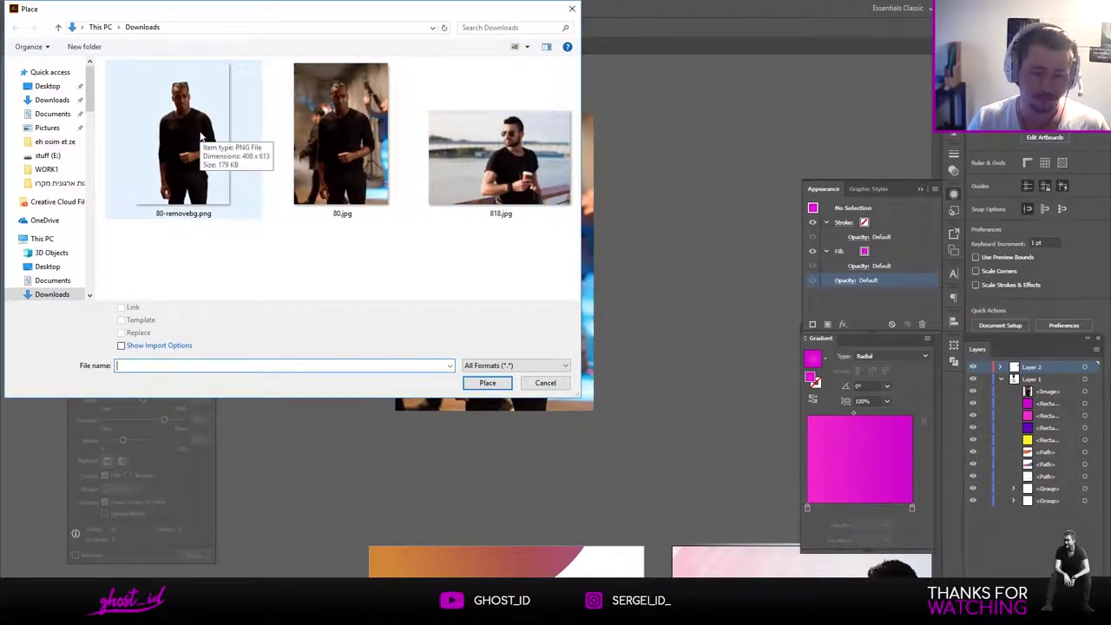
{"action": "double_click", "coordinate": [200, 136]}
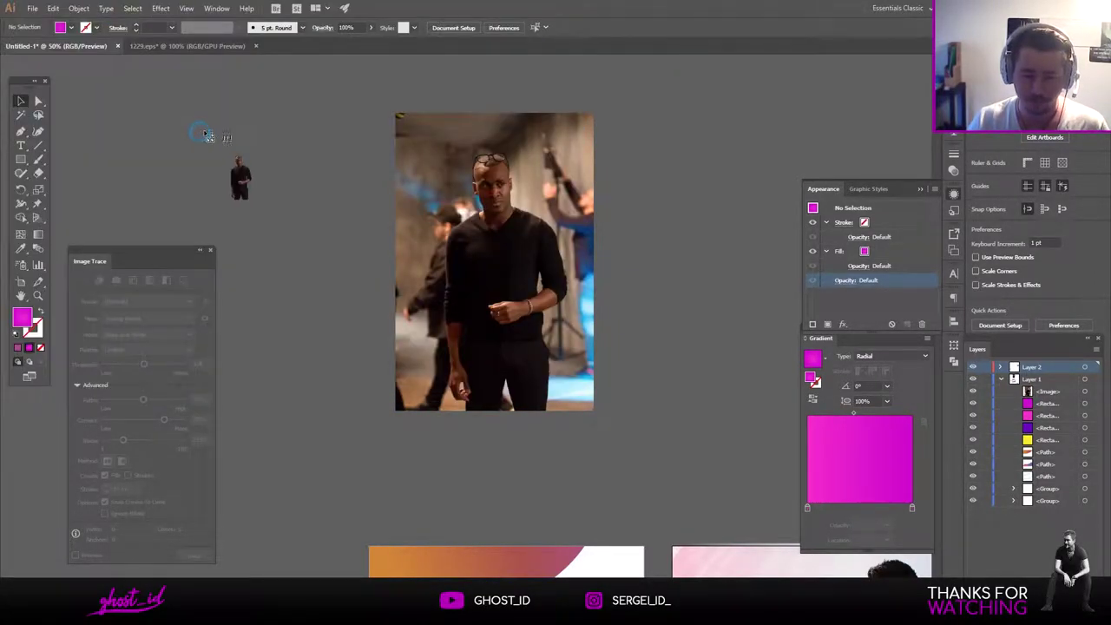
{"action": "left_click", "coordinate": [396, 114]}
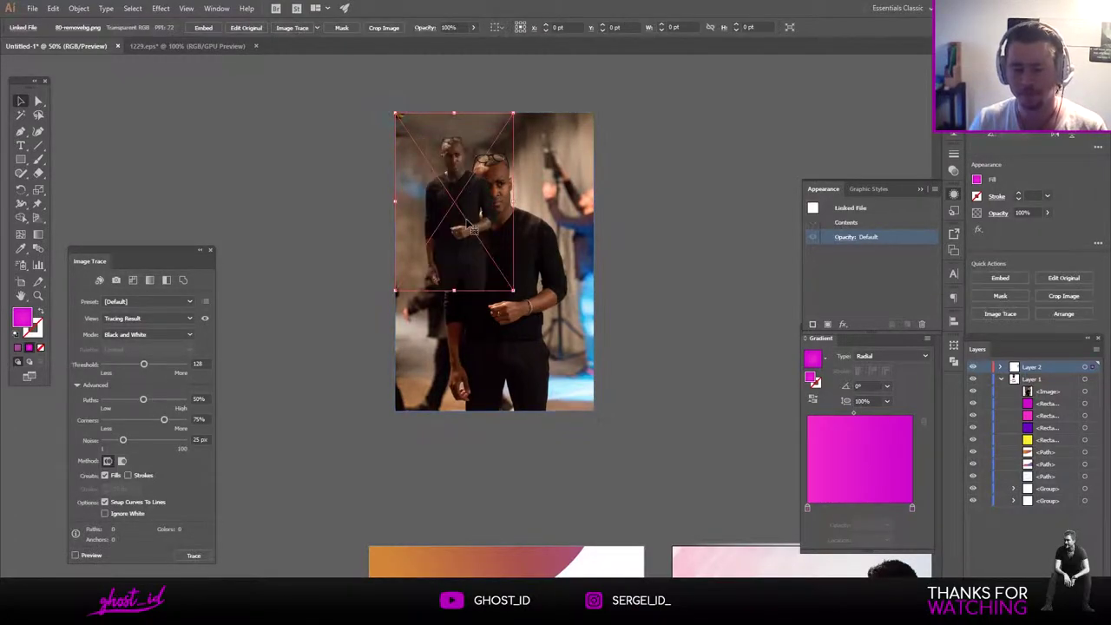
{"action": "left_click_drag", "start_coordinate": [514, 290], "coordinate": [599, 407]}
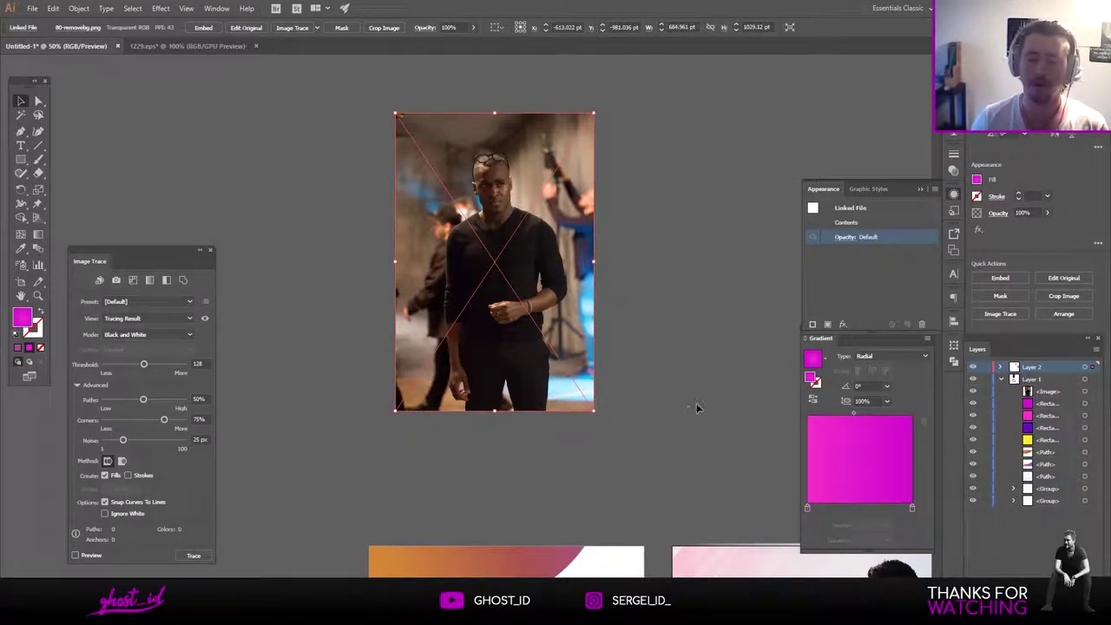
Image-trace the placed cutout in black and white with a threshold of 228, and lower its opacity to 67%.
{"action": "left_click", "coordinate": [291, 29]}
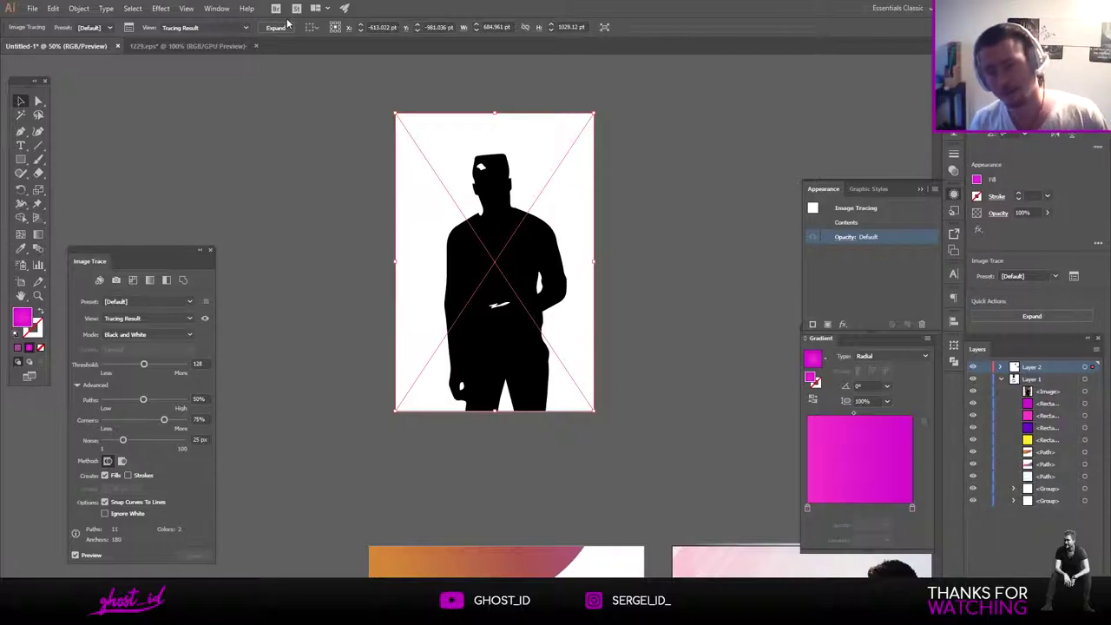
{"action": "left_click_drag", "start_coordinate": [157, 369], "coordinate": [187, 376]}
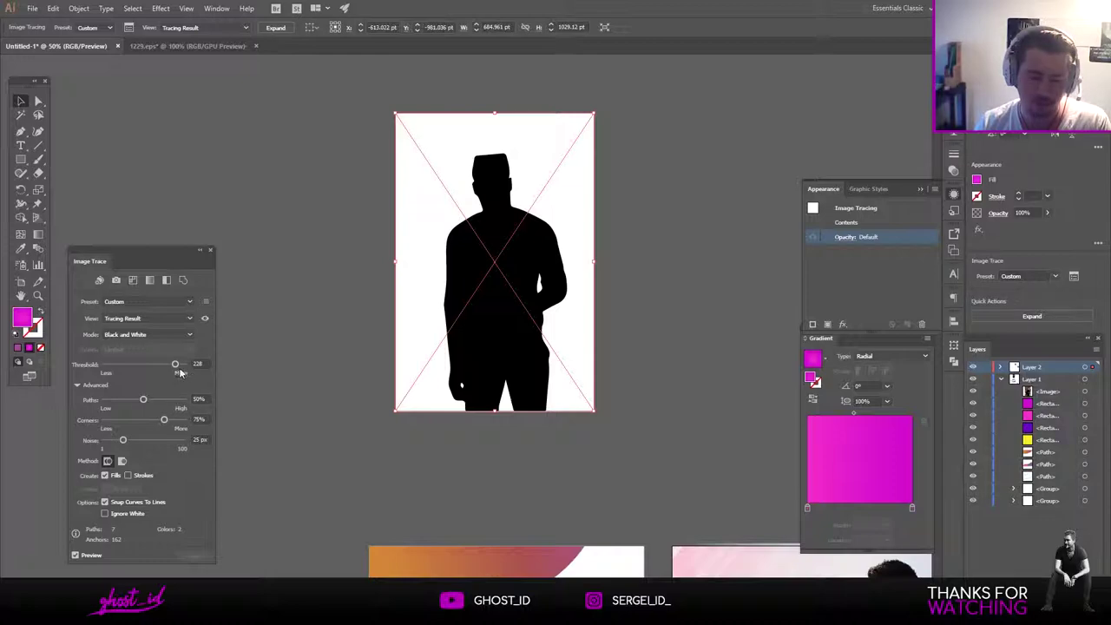
{"action": "left_click", "coordinate": [953, 174]}
{"action": "left_click", "coordinate": [926, 166]}
{"action": "left_click_drag", "start_coordinate": [927, 182], "coordinate": [910, 181]}
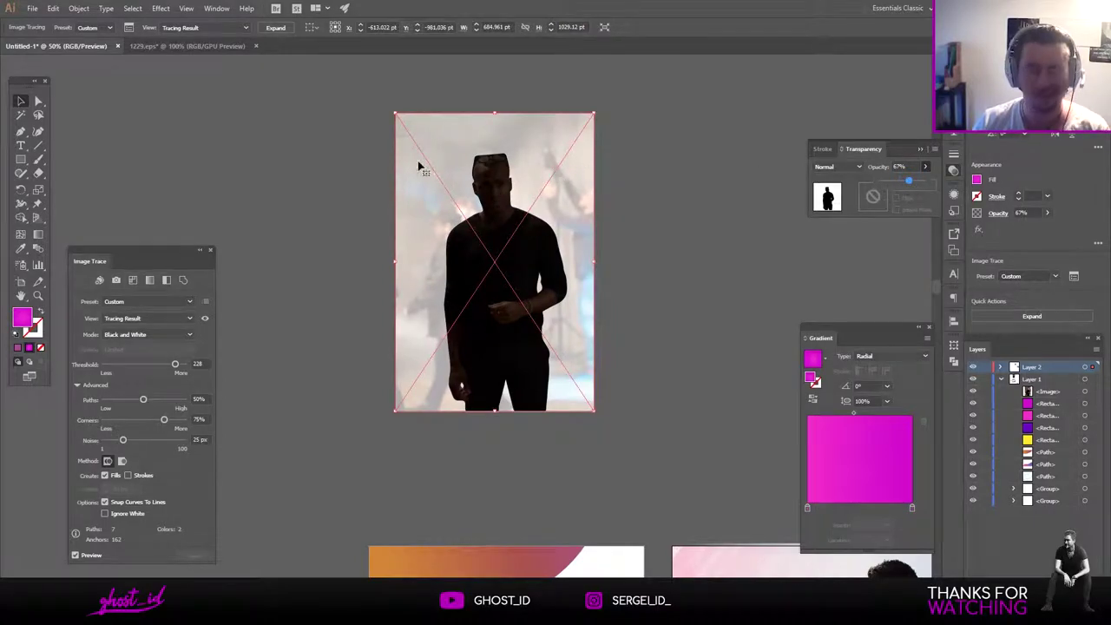
Refine the trace around the head with threshold 233, paths 91%, corners 57% and noise 11 px.
{"action": "scroll", "coordinate": [487, 135], "scroll_direction": "up", "scroll_amount": 3}
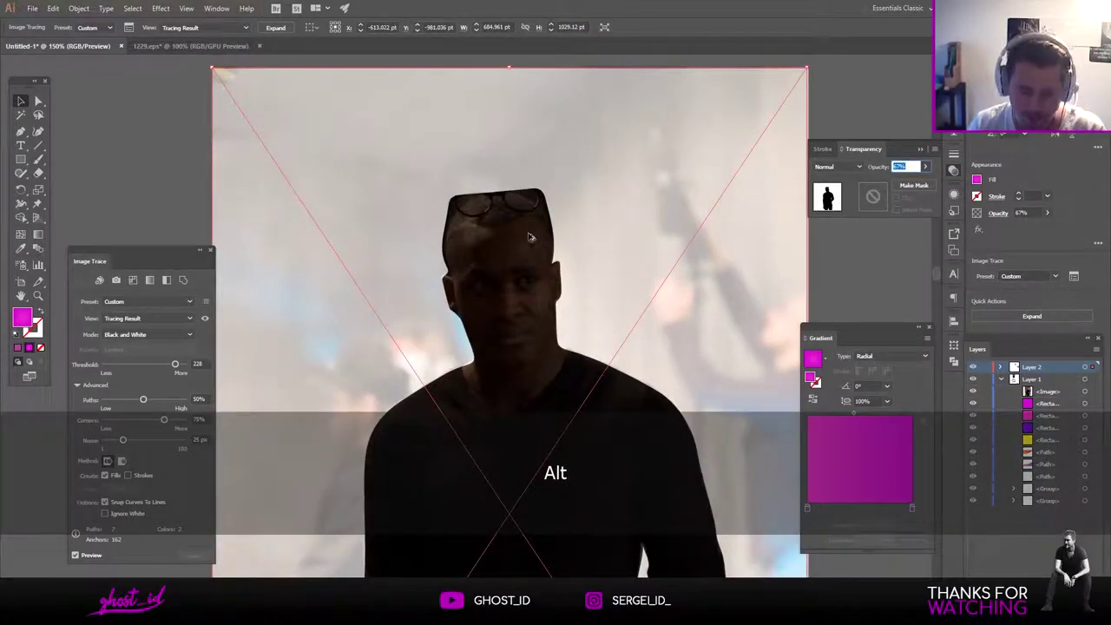
{"action": "scroll", "coordinate": [473, 306], "scroll_direction": "up", "scroll_amount": 2}
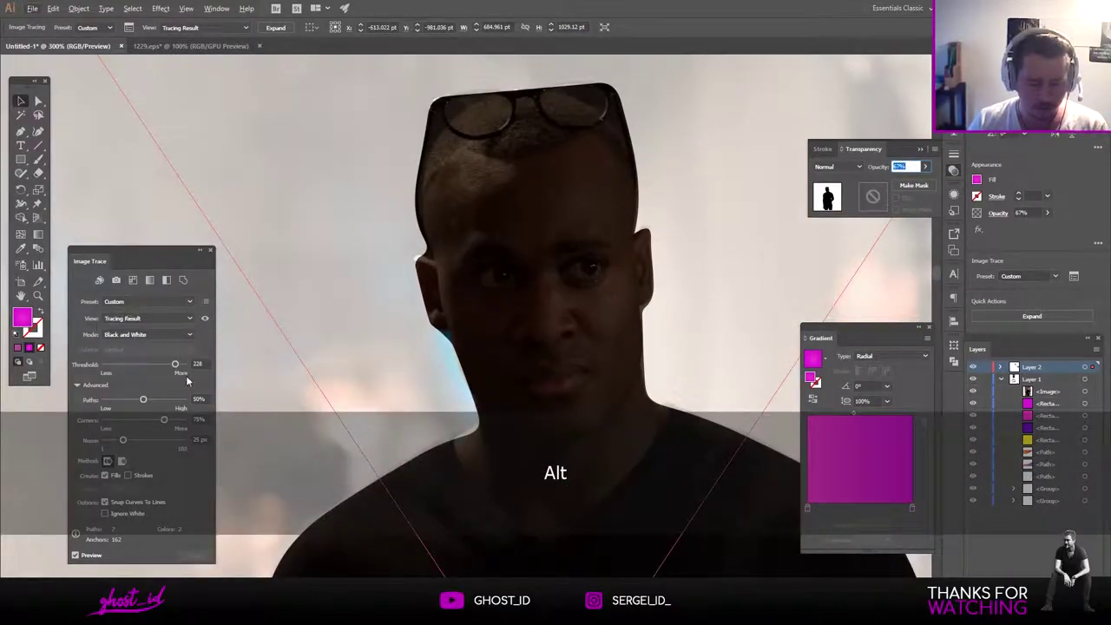
{"action": "left_click_drag", "start_coordinate": [143, 399], "coordinate": [166, 399]}
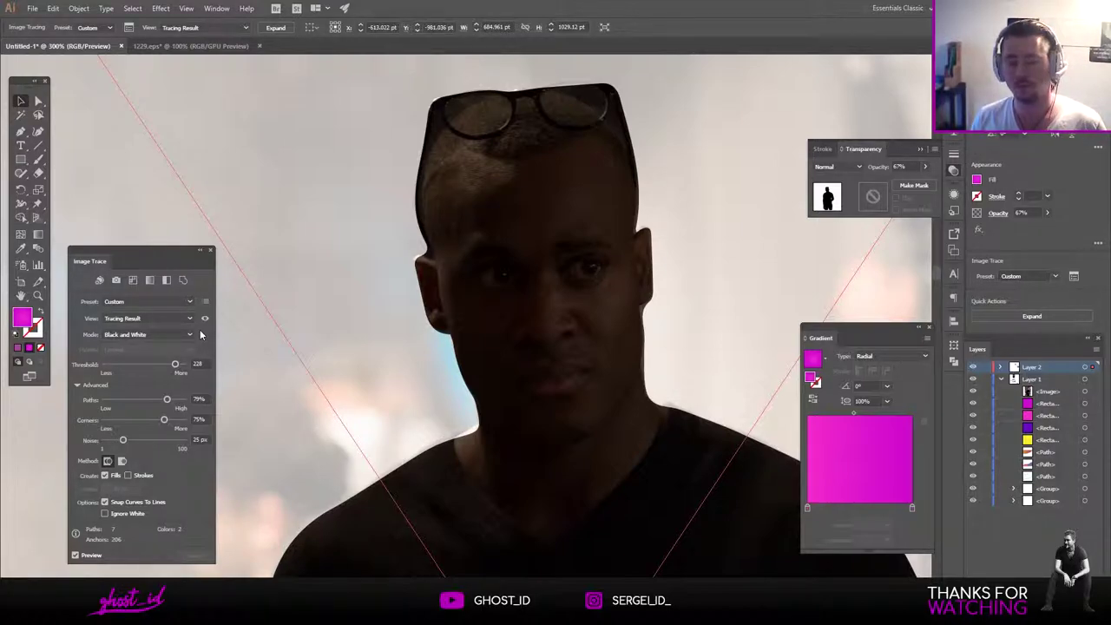
{"action": "mouse_move", "coordinate": [131, 434]}
{"action": "left_mouse_down"}
{"action": "mouse_move", "coordinate": [113, 439]}
{"action": "mouse_move", "coordinate": [177, 399]}
{"action": "mouse_move", "coordinate": [177, 365]}
{"action": "left_mouse_up"}
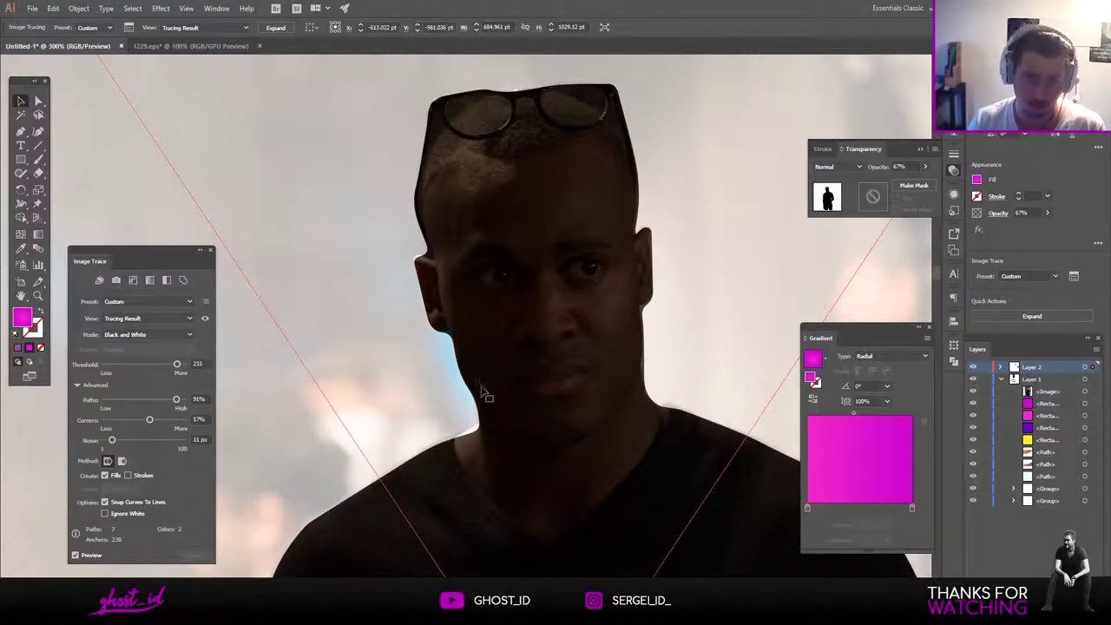
Expand the tracing into editable paths and set its opacity back to 100%.
{"action": "left_click", "coordinate": [276, 29]}
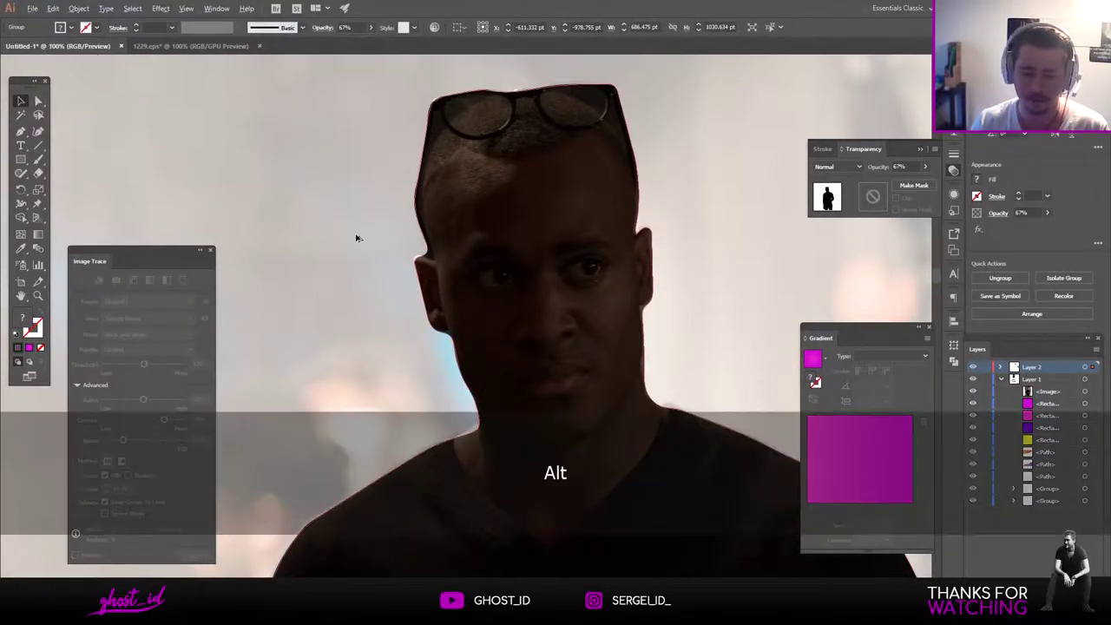
{"action": "scroll", "coordinate": [358, 234], "scroll_direction": "down", "scroll_amount": 4}
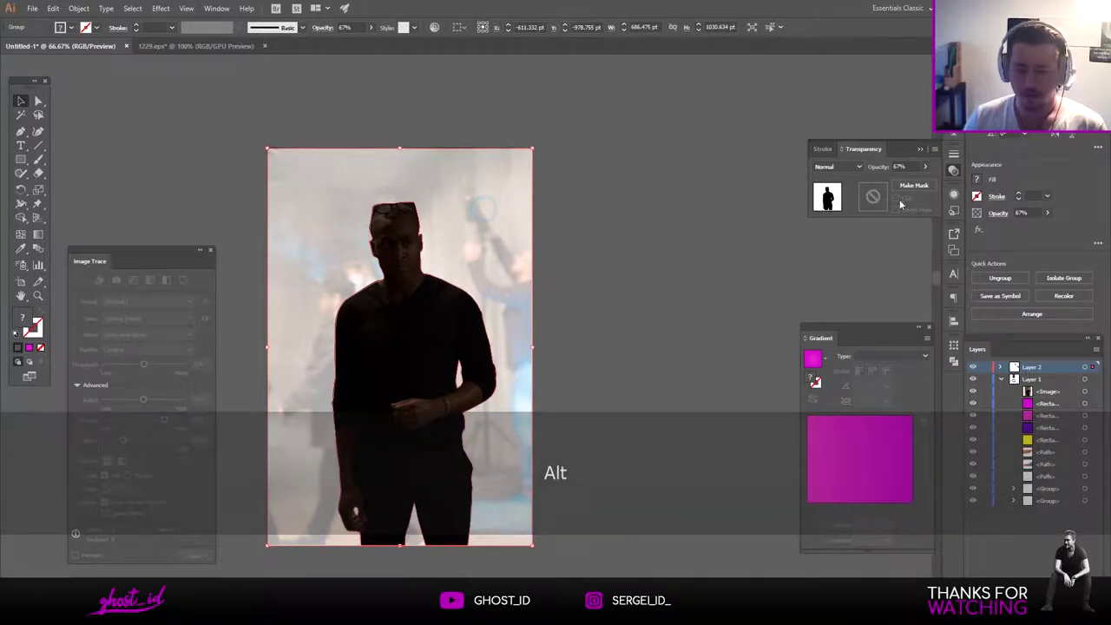
{"action": "left_click_drag", "start_coordinate": [925, 166], "coordinate": [945, 181]}
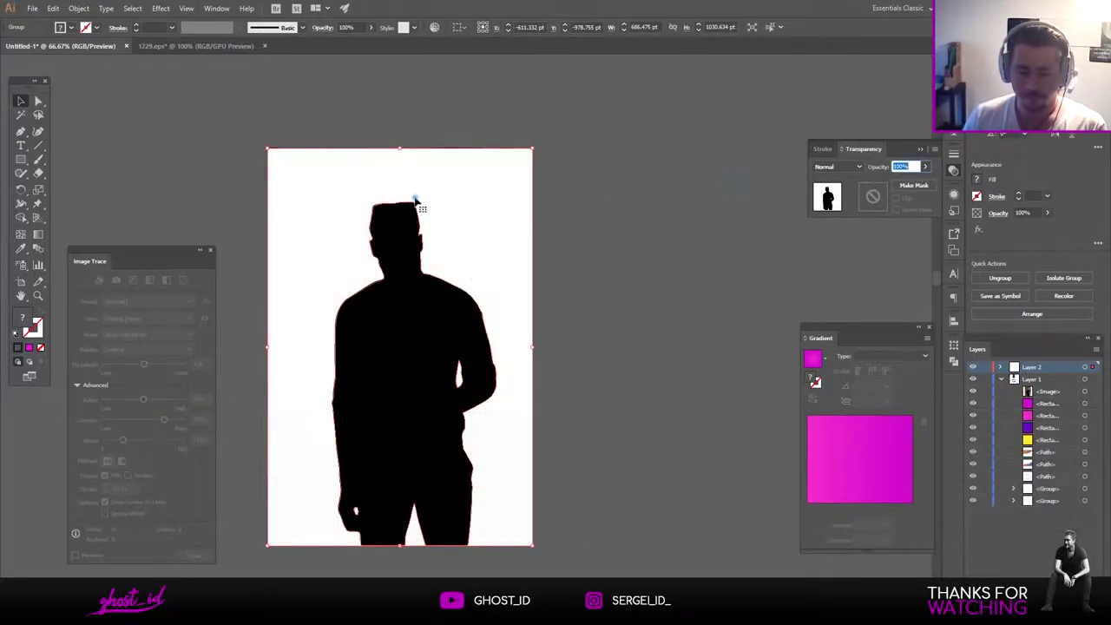
Ungroup the expanded trace and delete the white background pieces around the man's black silhouette.
{"action": "right_click", "coordinate": [447, 180]}
{"action": "left_click", "coordinate": [499, 277]}
{"action": "left_click", "coordinate": [504, 216]}
{"action": "left_click", "coordinate": [504, 215]}
{"action": "key", "text": "Delete"}
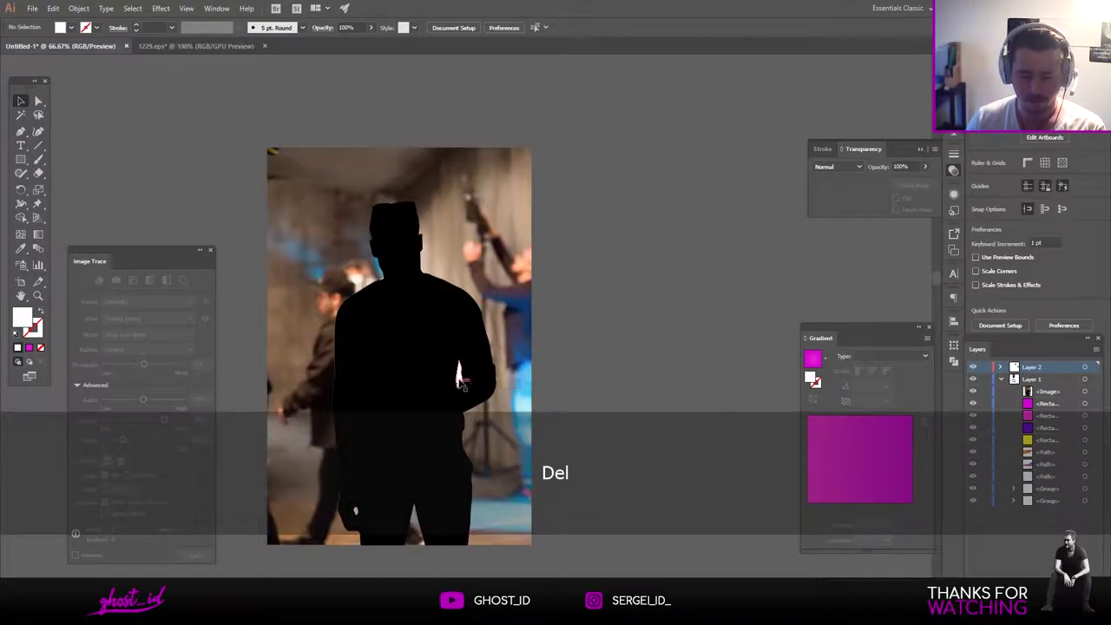
{"action": "key", "text": "space"}
{"action": "left_click_drag", "start_coordinate": [351, 298], "coordinate": [475, 233]}
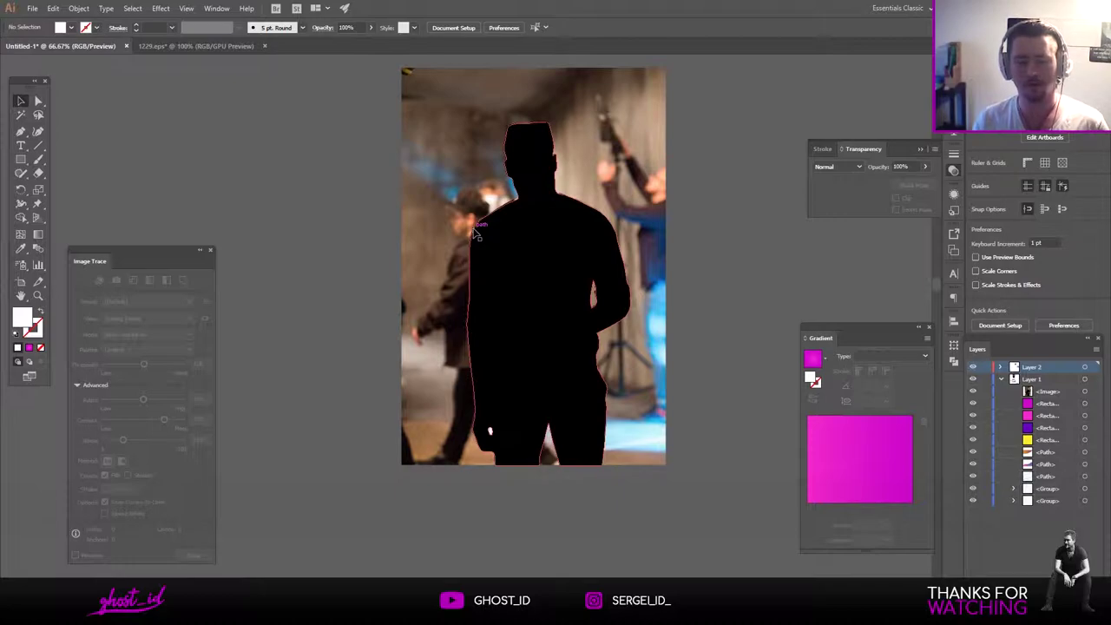
Fill the man's silhouette with white.
{"action": "left_click", "coordinate": [532, 233]}
{"action": "left_click", "coordinate": [70, 27]}
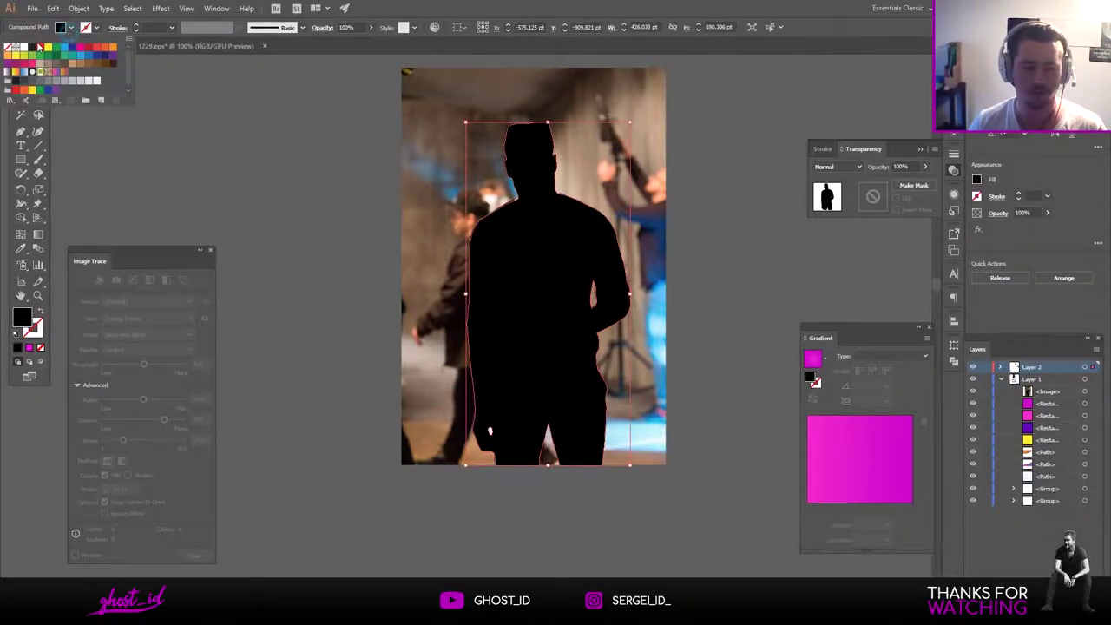
{"action": "left_click", "coordinate": [27, 50]}
{"action": "left_click", "coordinate": [327, 194]}
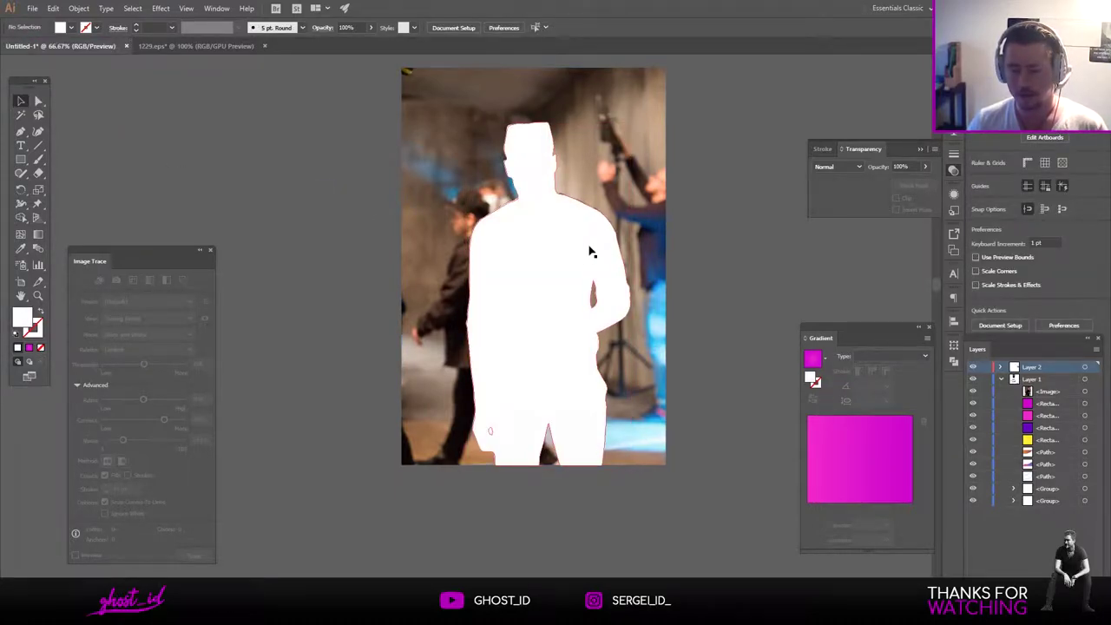
Reduce the opacity of the white silhouette to 67% so the photo shows through.
{"action": "left_click", "coordinate": [590, 252]}
{"action": "scroll", "coordinate": [913, 176], "scroll_direction": "up", "scroll_amount": 2}
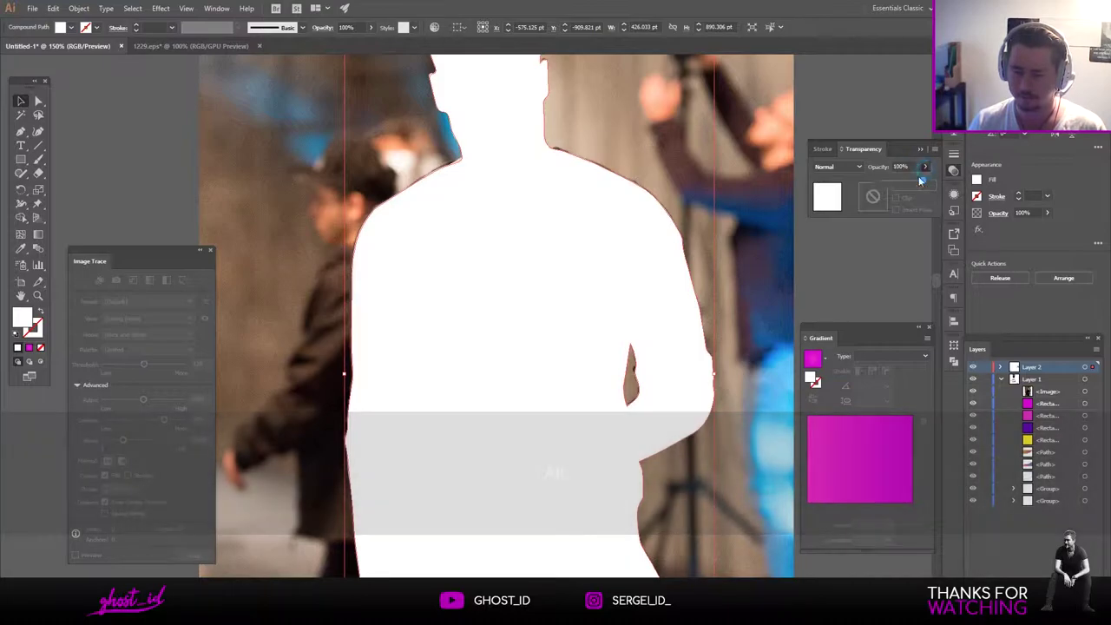
{"action": "type", "text": "67"}
{"action": "key", "text": "Return"}
Check the silhouette's edge around the head and shrink the shape with an Offset Path effect of -2.
{"action": "scroll", "coordinate": [635, 199], "scroll_direction": "up", "scroll_amount": 3}
{"action": "left_click_drag", "start_coordinate": [454, 145], "coordinate": [496, 311]}
{"action": "left_click_drag", "start_coordinate": [509, 148], "coordinate": [535, 260]}
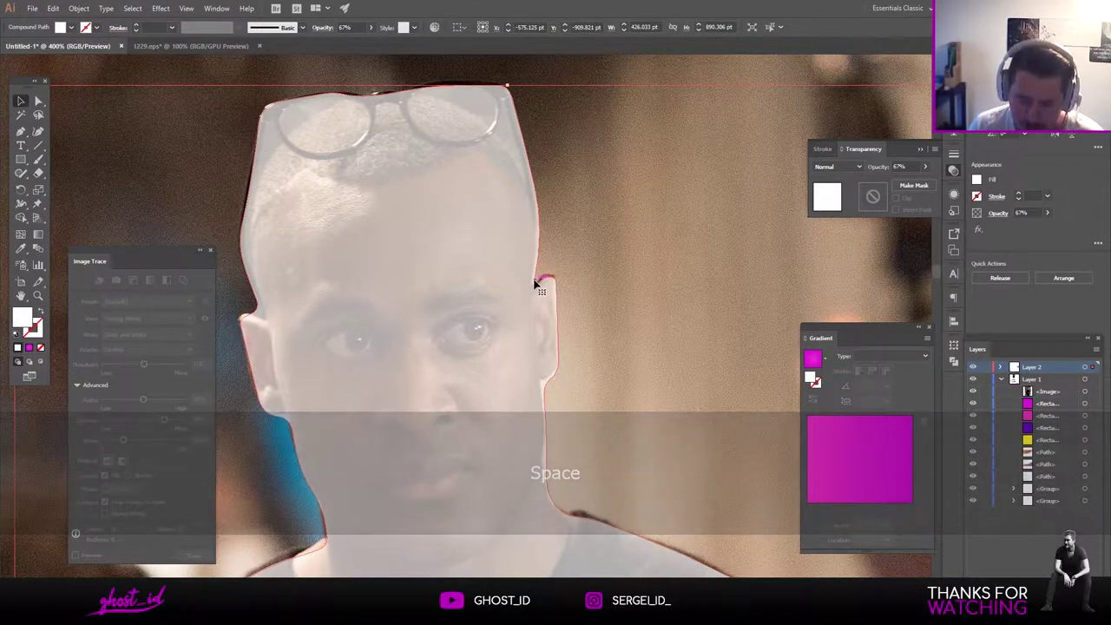
{"action": "left_click_drag", "start_coordinate": [525, 206], "coordinate": [532, 240]}
{"action": "scroll", "coordinate": [531, 241], "scroll_direction": "down", "scroll_amount": 3}
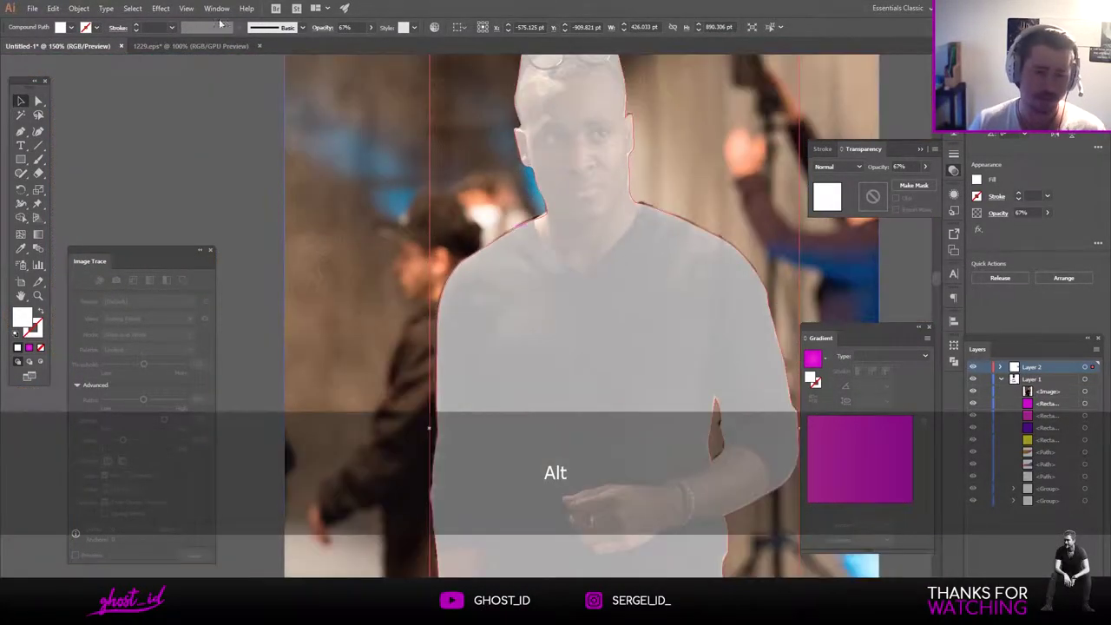
{"action": "left_click", "coordinate": [160, 8]}
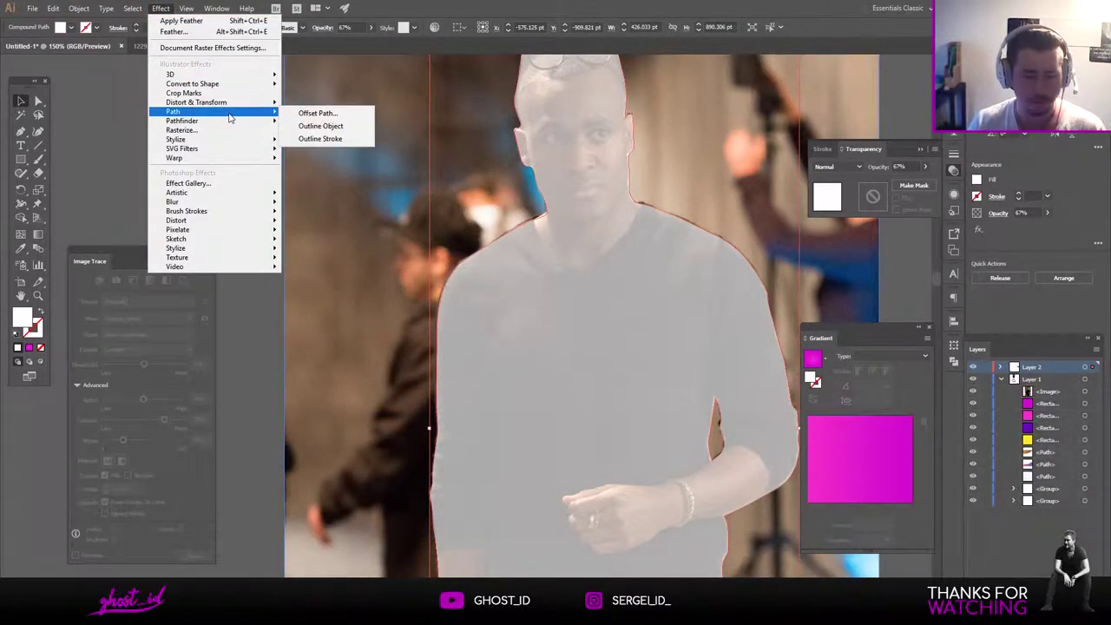
{"action": "left_click", "coordinate": [300, 114]}
{"action": "type", "text": "-"}
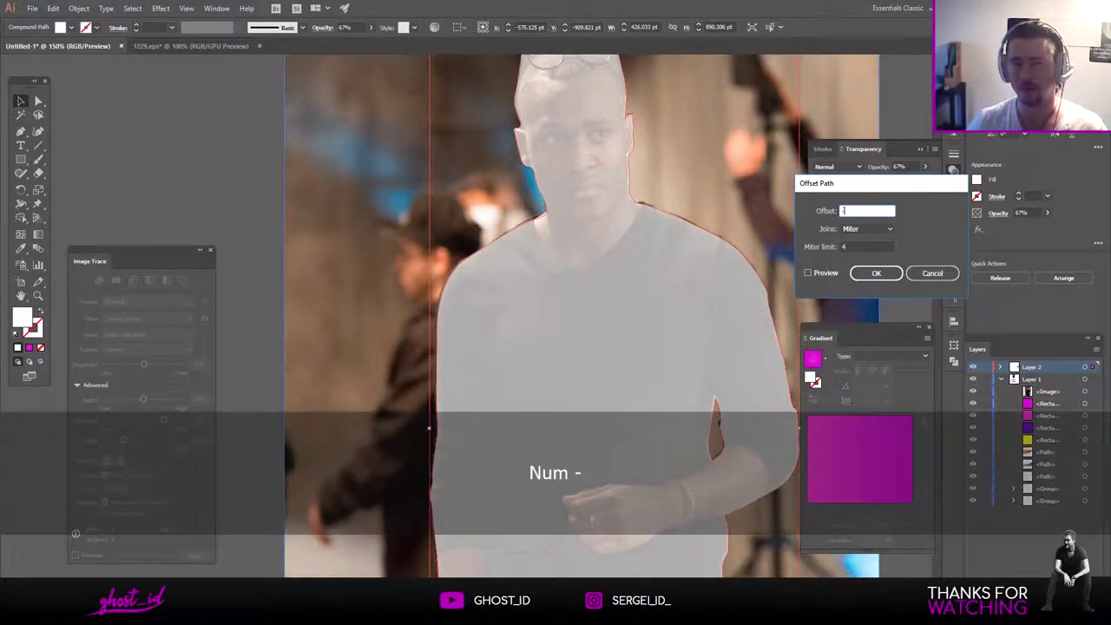
{"action": "type", "text": "575.1"}
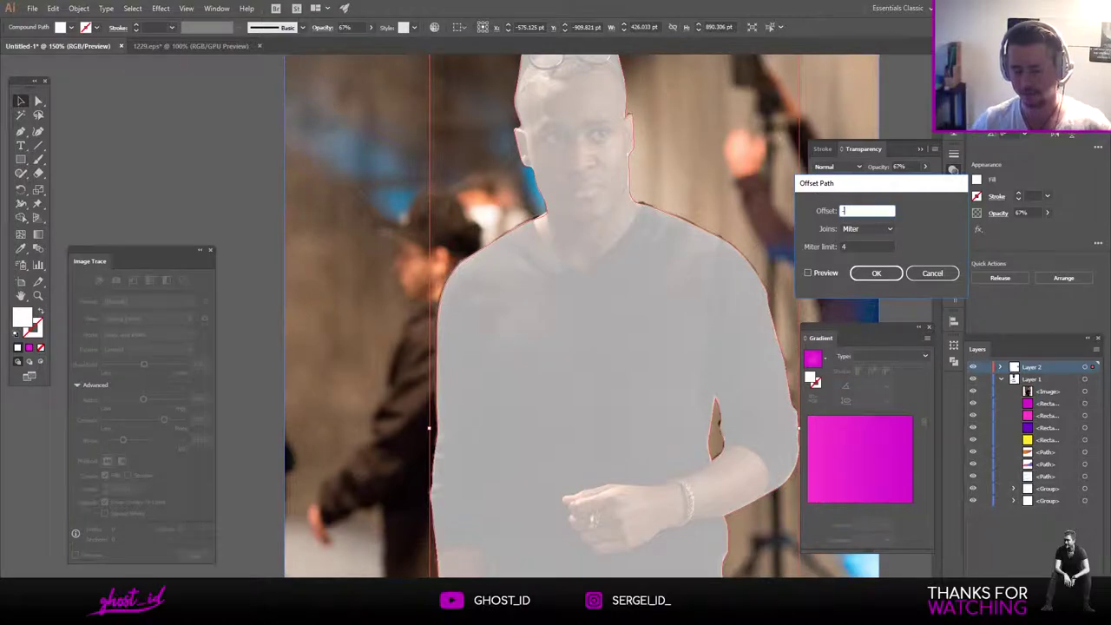
{"action": "type", "text": "2"}
{"action": "key", "text": "Return"}
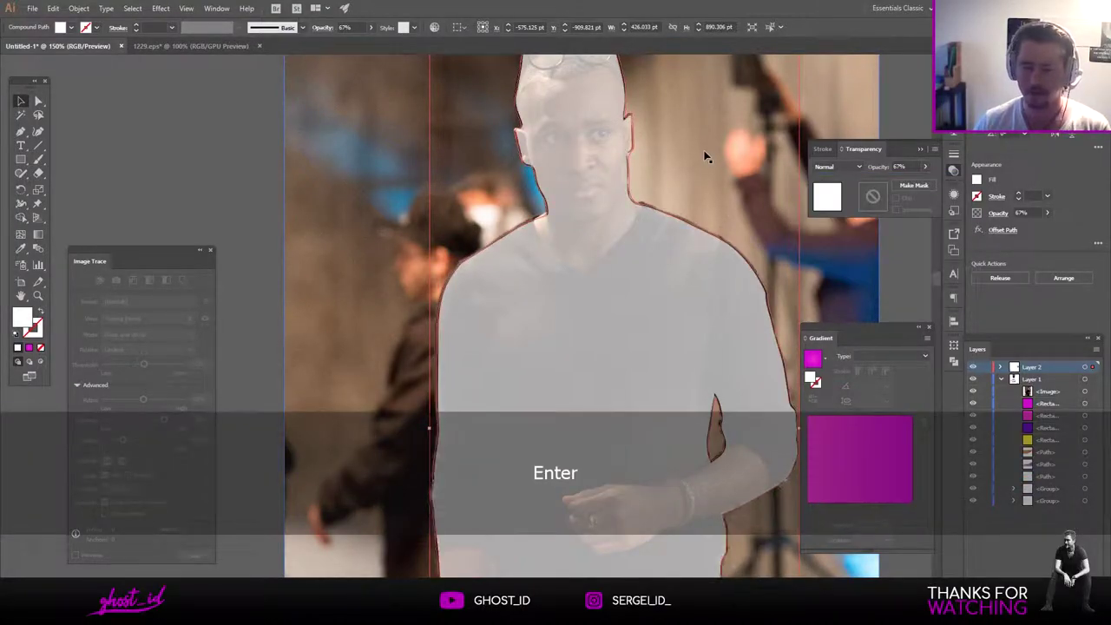
Select the white silhouette together with the photo and make an opacity mask that cuts the man out.
{"action": "scroll", "coordinate": [628, 197], "scroll_direction": "up", "scroll_amount": 1}
{"action": "scroll", "coordinate": [627, 197], "scroll_direction": "up", "scroll_amount": 1}
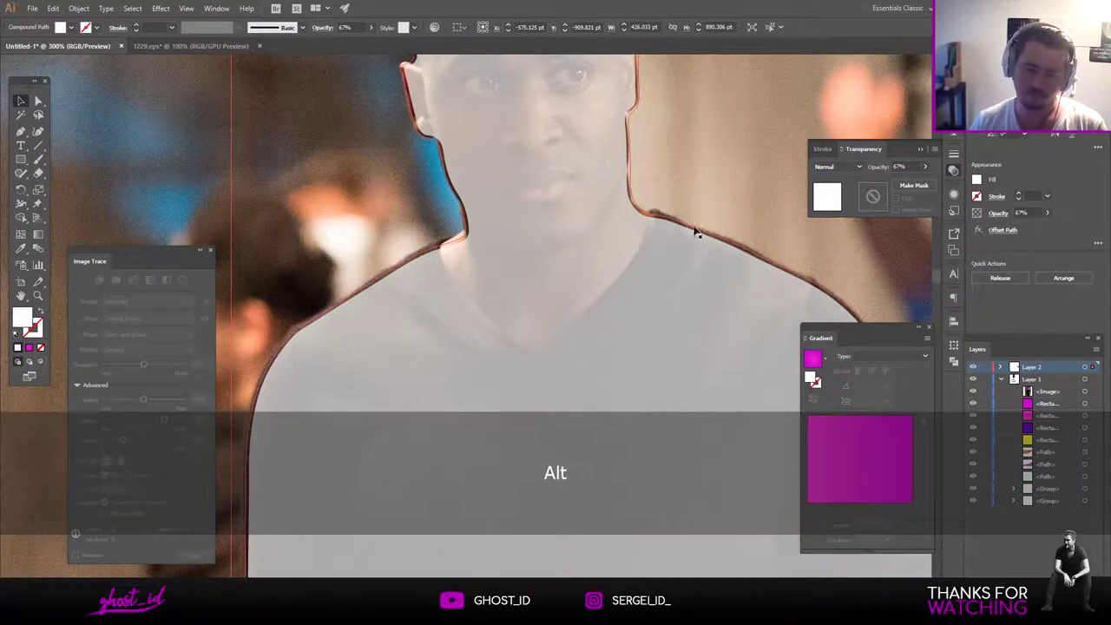
{"action": "scroll", "coordinate": [696, 233], "scroll_direction": "down", "scroll_amount": 5}
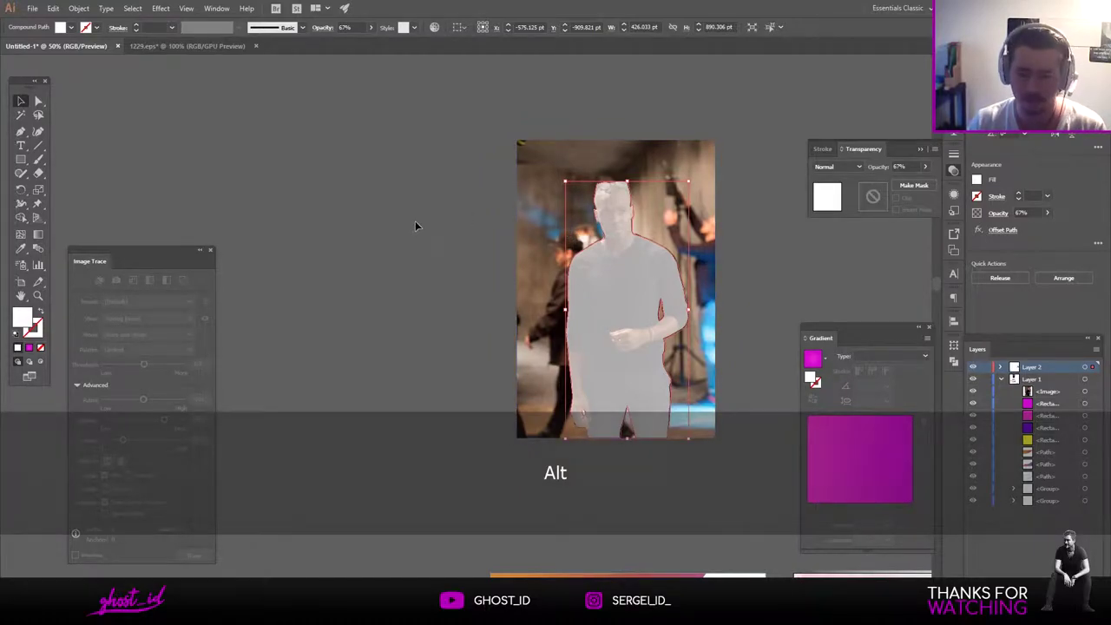
{"action": "left_click_drag", "start_coordinate": [413, 289], "coordinate": [727, 139]}
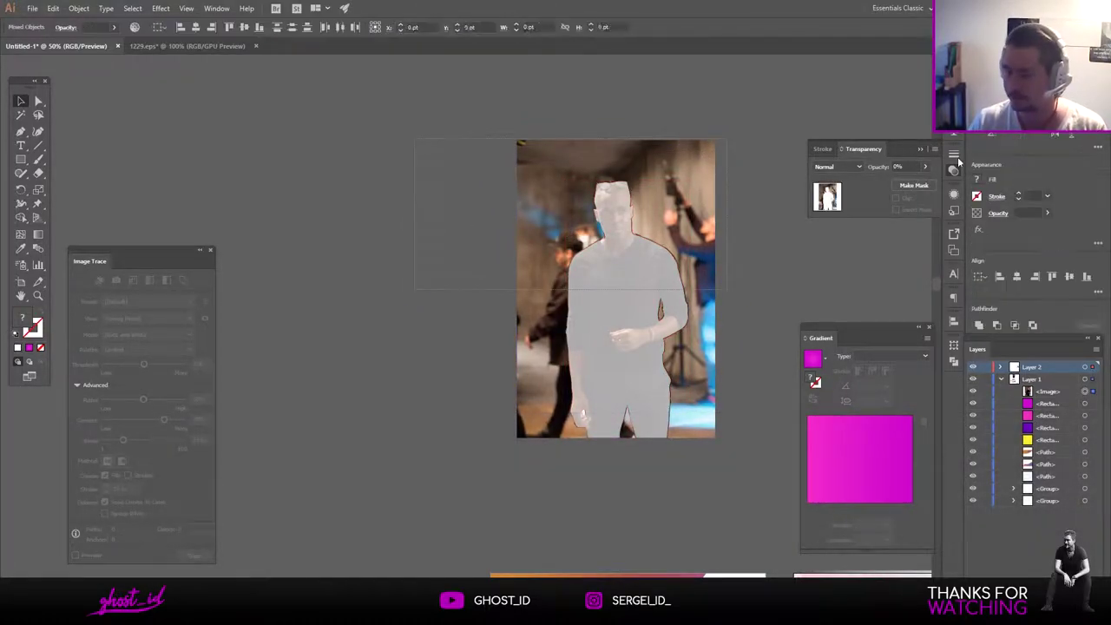
{"action": "left_click", "coordinate": [914, 185]}
{"action": "key", "text": "v"}
{"action": "left_click", "coordinate": [712, 229]}
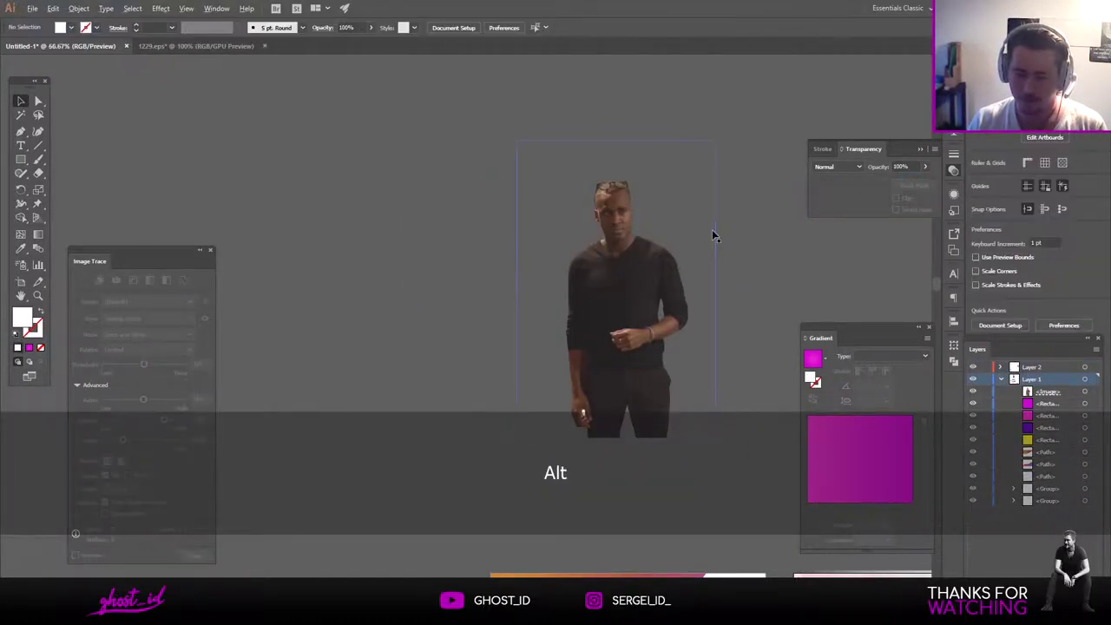
Examine the masked cutout's edges around the arms, head and legs for leftover background.
{"action": "scroll", "coordinate": [712, 229], "scroll_direction": "up", "scroll_amount": 3}
{"action": "scroll", "coordinate": [682, 220], "scroll_direction": "up", "scroll_amount": 3}
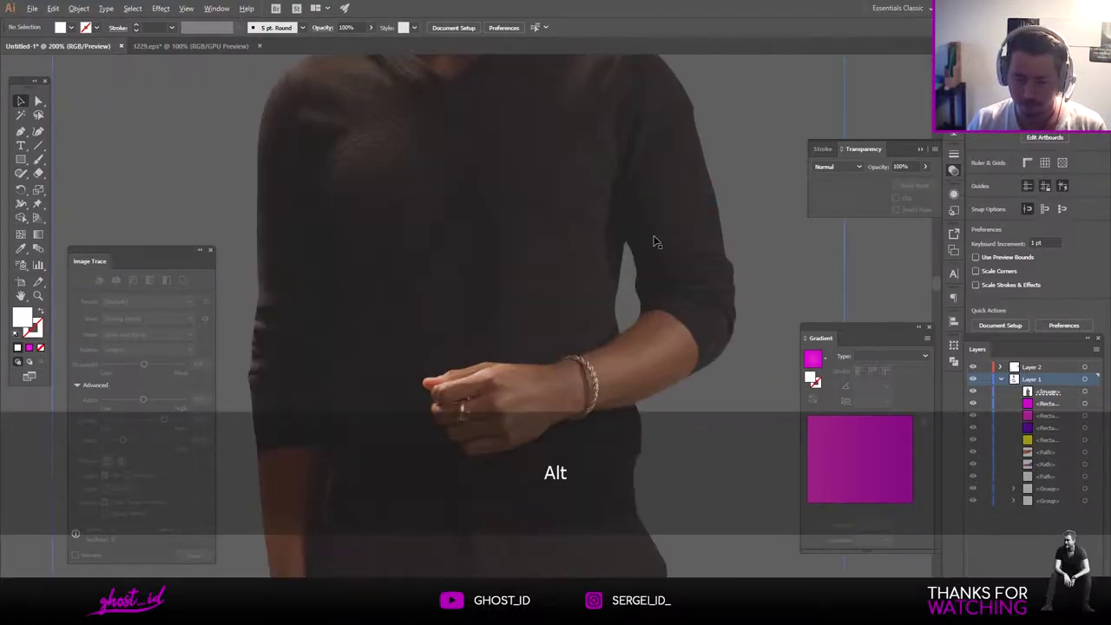
{"action": "left_click_drag", "start_coordinate": [602, 165], "coordinate": [617, 331]}
{"action": "scroll", "coordinate": [521, 209], "scroll_direction": "up", "scroll_amount": 2}
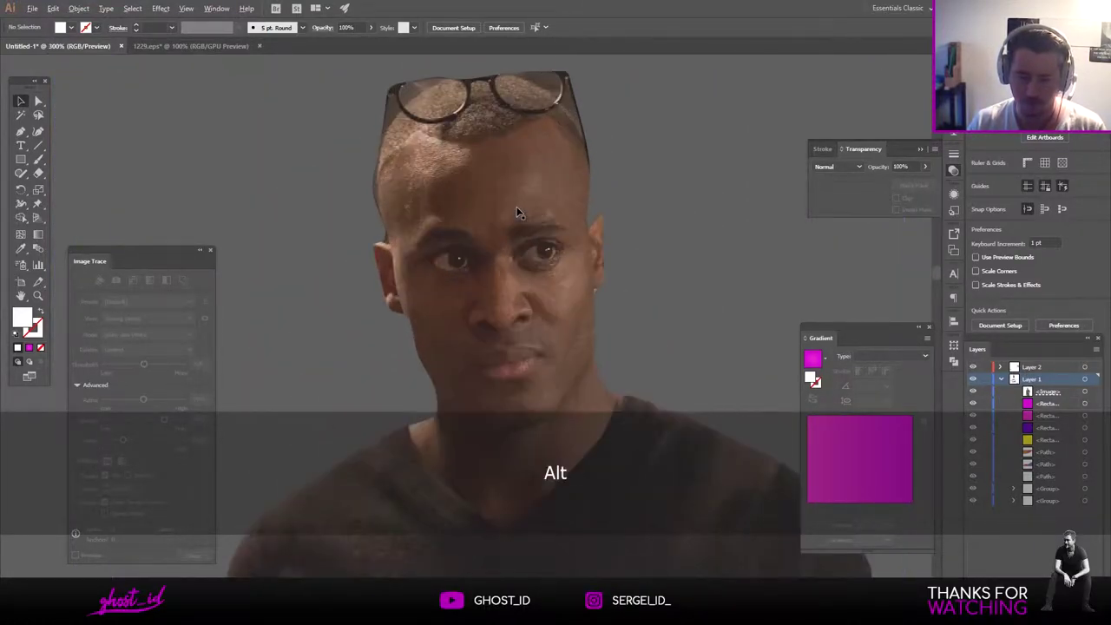
{"action": "left_click_drag", "start_coordinate": [483, 178], "coordinate": [547, 207]}
{"action": "scroll", "coordinate": [608, 218], "scroll_direction": "down", "scroll_amount": 3}
{"action": "left_click_drag", "start_coordinate": [574, 374], "coordinate": [545, 171]}
{"action": "scroll", "coordinate": [568, 231], "scroll_direction": "down", "scroll_amount": 3}
Delete the leftover white shape inside the man's lowered hand.
{"action": "scroll", "coordinate": [544, 139], "scroll_direction": "up", "scroll_amount": 7}
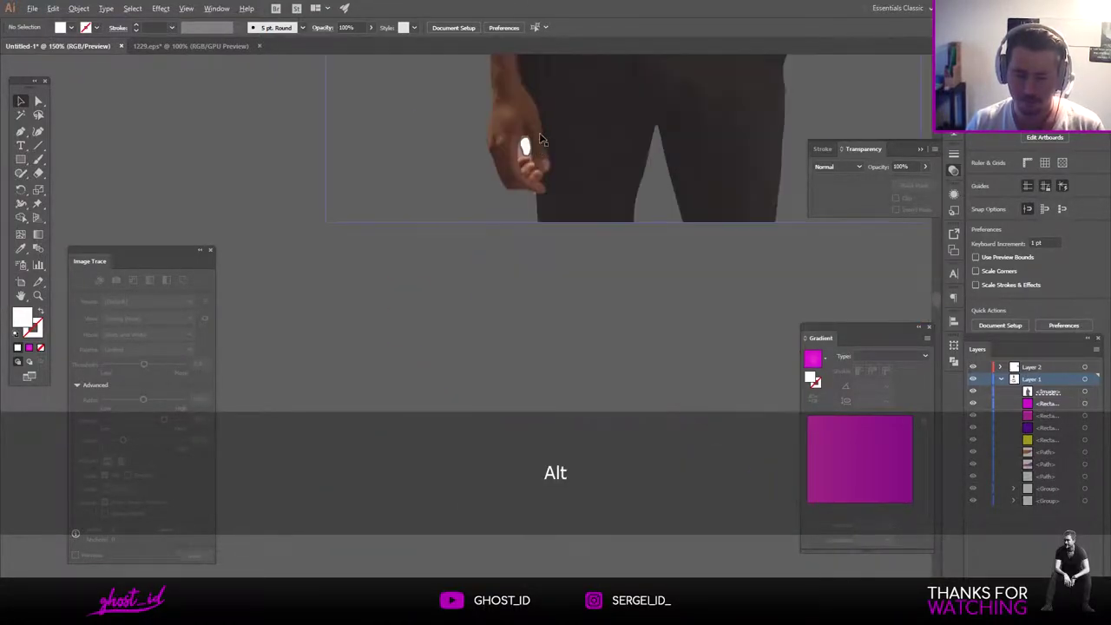
{"action": "left_click", "coordinate": [518, 172]}
{"action": "key", "text": "Delete"}
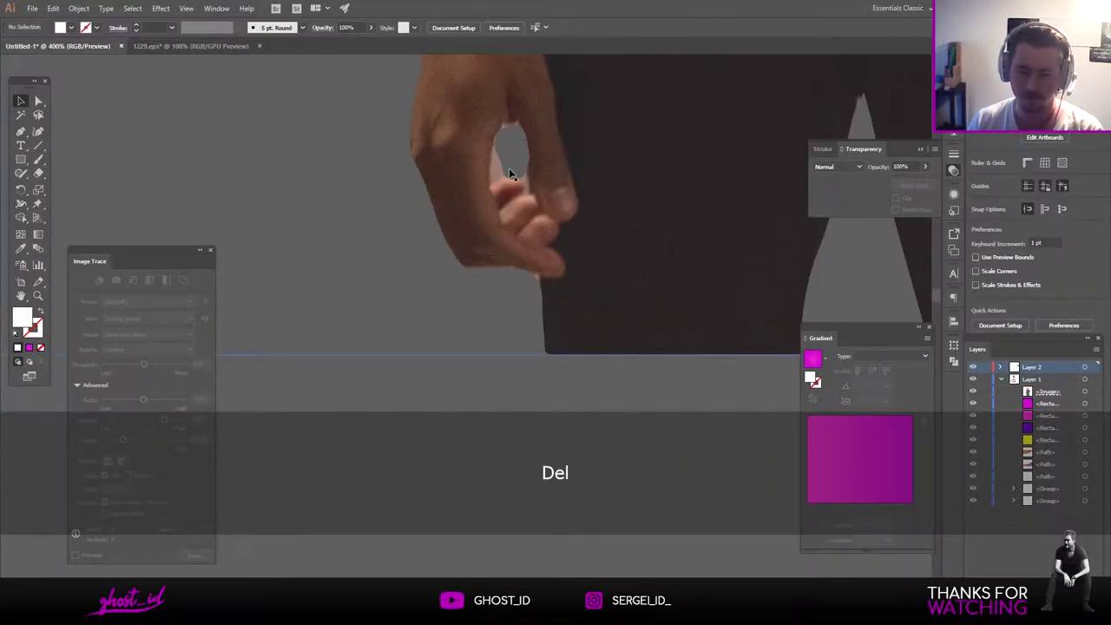
Move the masked cutout of the man onto the artboard with the orange and purple wave shapes.
{"action": "key", "text": "alt+space"}
{"action": "left_click", "coordinate": [410, 182]}
{"action": "scroll", "coordinate": [411, 183], "scroll_direction": "down", "scroll_amount": 8}
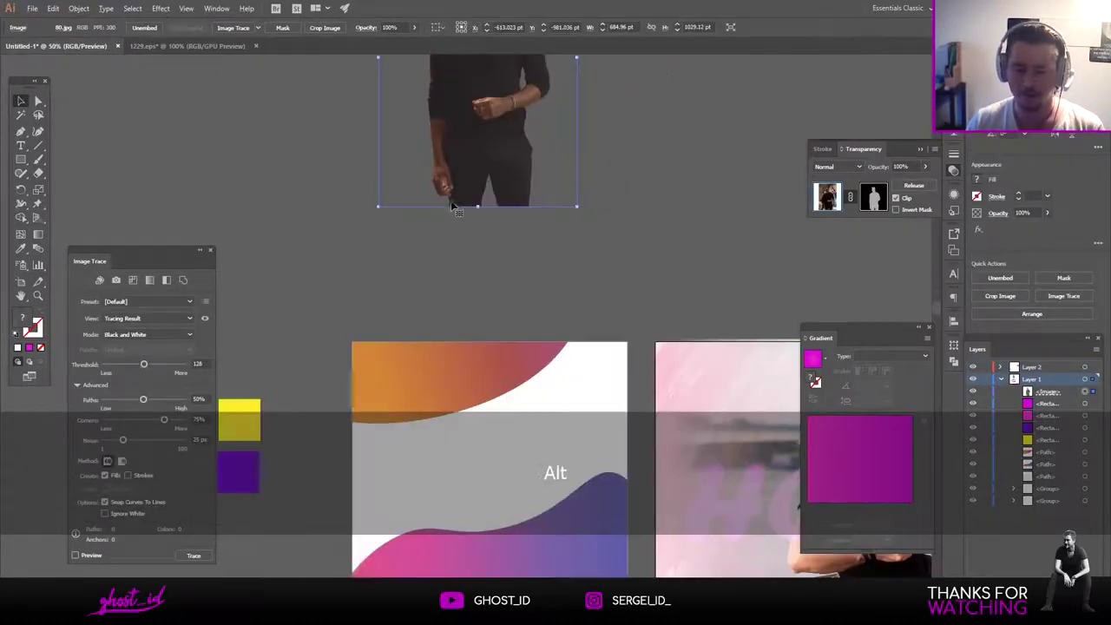
{"action": "left_click_drag", "start_coordinate": [458, 215], "coordinate": [466, 163]}
{"action": "left_click_drag", "start_coordinate": [474, 80], "coordinate": [484, 277]}
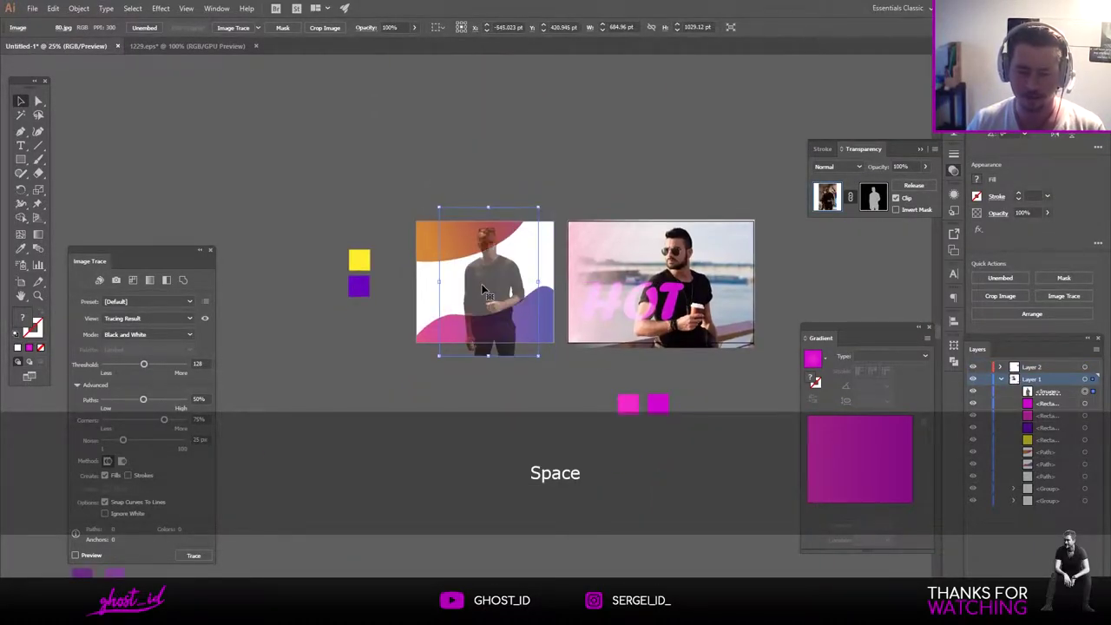
Set the silhouette's opacity to 100% inside the cutout's opacity mask and return to editing the artwork.
{"action": "scroll", "coordinate": [484, 278], "scroll_direction": "up", "scroll_amount": 2}
{"action": "right_click", "coordinate": [487, 280]}
{"action": "left_click", "coordinate": [923, 177]}
{"action": "left_click", "coordinate": [872, 200]}
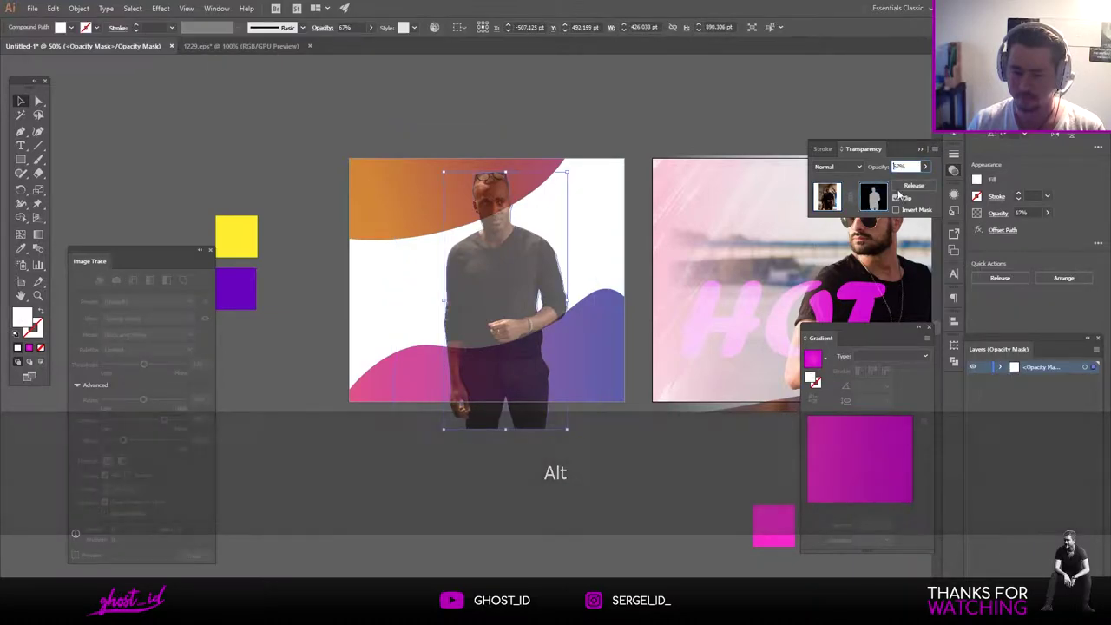
{"action": "mouse_move", "coordinate": [927, 168]}
{"action": "left_mouse_down"}
{"action": "mouse_move", "coordinate": [922, 185]}
{"action": "mouse_move", "coordinate": [935, 185]}
{"action": "left_mouse_up"}
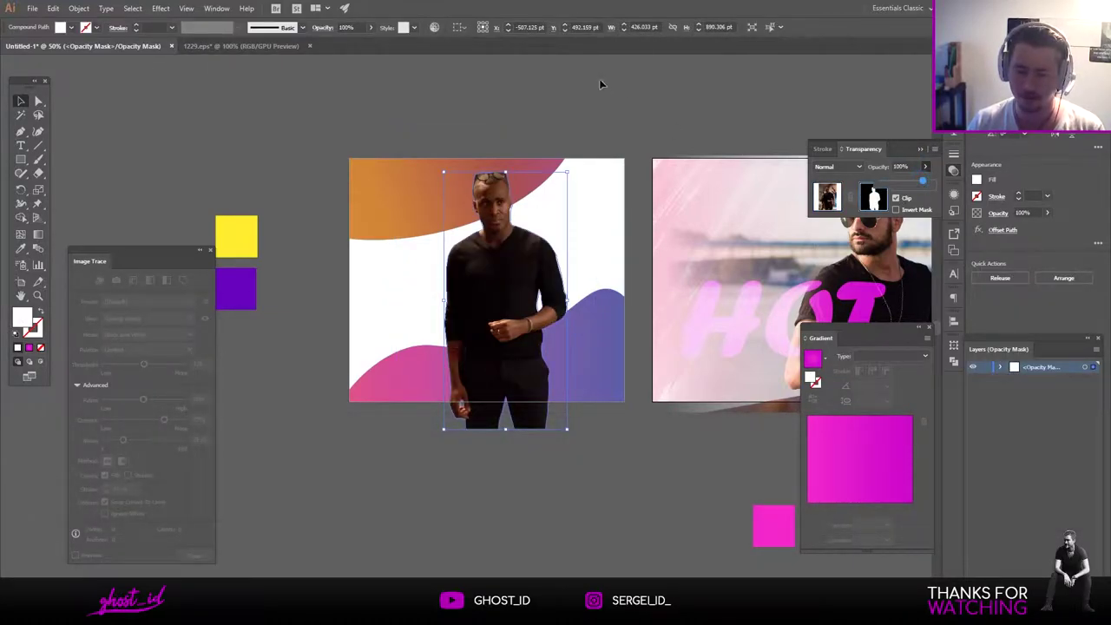
{"action": "left_click", "coordinate": [827, 199]}
Scale the cutout proportionally to about 558 by 839 pt and position it along the wave artboard's bottom edge.
{"action": "mouse_move", "coordinate": [595, 136]}
{"action": "left_mouse_down"}
{"action": "mouse_move", "coordinate": [560, 165]}
{"action": "mouse_move", "coordinate": [568, 168]}
{"action": "left_mouse_up"}
{"action": "left_click_drag", "start_coordinate": [521, 265], "coordinate": [499, 274]}
{"action": "left_click_drag", "start_coordinate": [548, 176], "coordinate": [573, 167]}
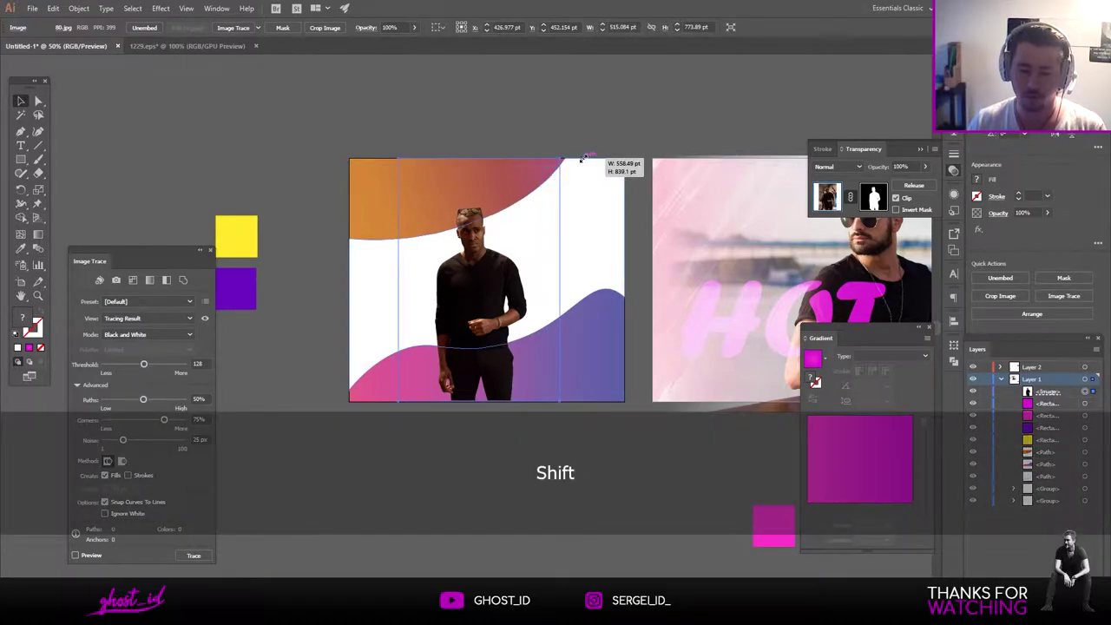
{"action": "left_click", "coordinate": [585, 114]}
Place a copy of the magenta HOT text across the man on the wave artboard.
{"action": "scroll", "coordinate": [583, 171], "scroll_direction": "down", "scroll_amount": 1}
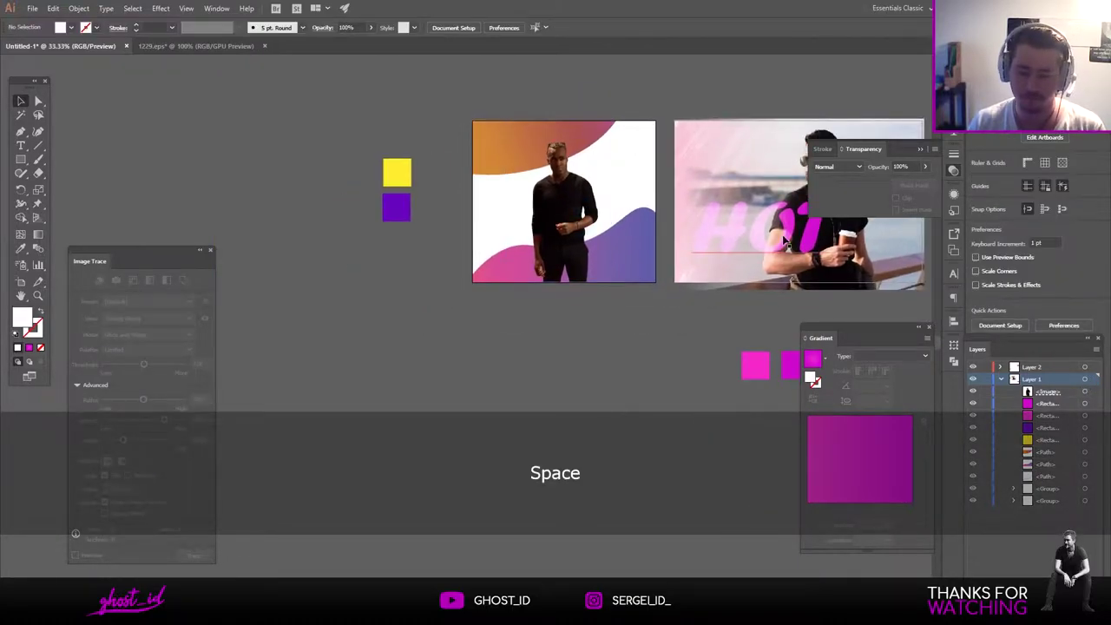
{"action": "left_click", "coordinate": [782, 234]}
{"action": "left_click_drag", "start_coordinate": [782, 234], "coordinate": [574, 237]}
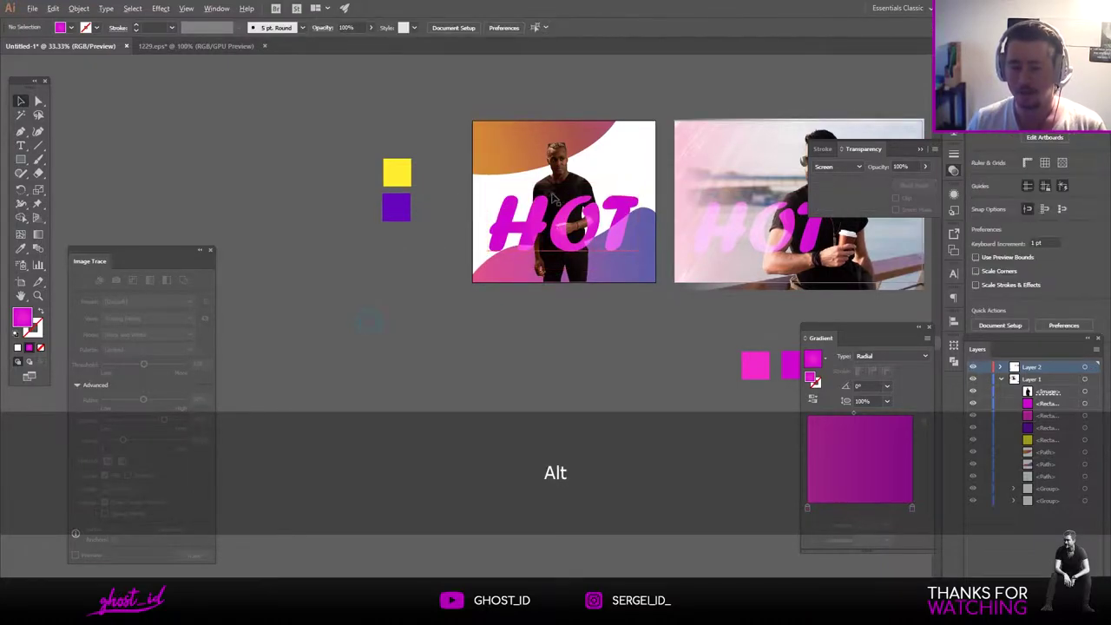
Select the man's masked image behind the copied HOT text.
{"action": "scroll", "coordinate": [576, 228], "scroll_direction": "up", "scroll_amount": 2}
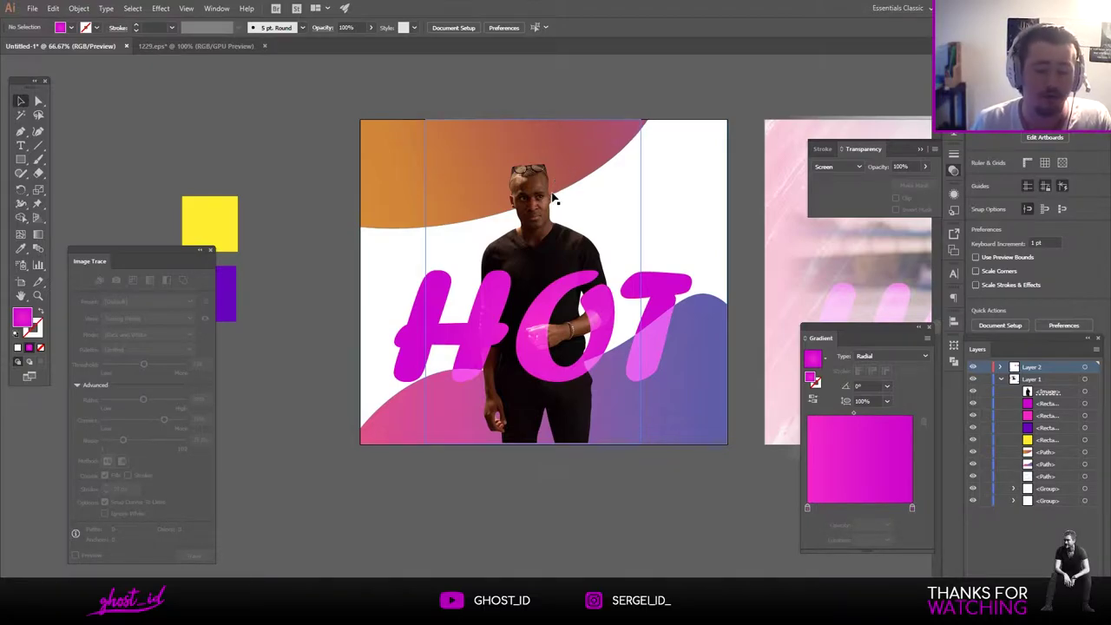
{"action": "left_click", "coordinate": [551, 192]}
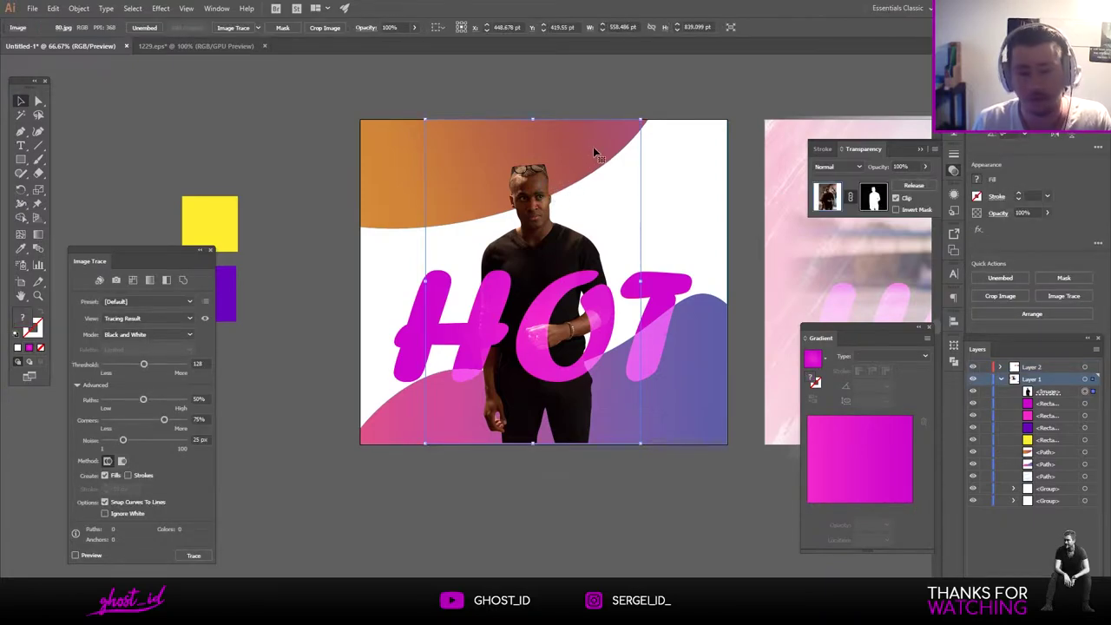